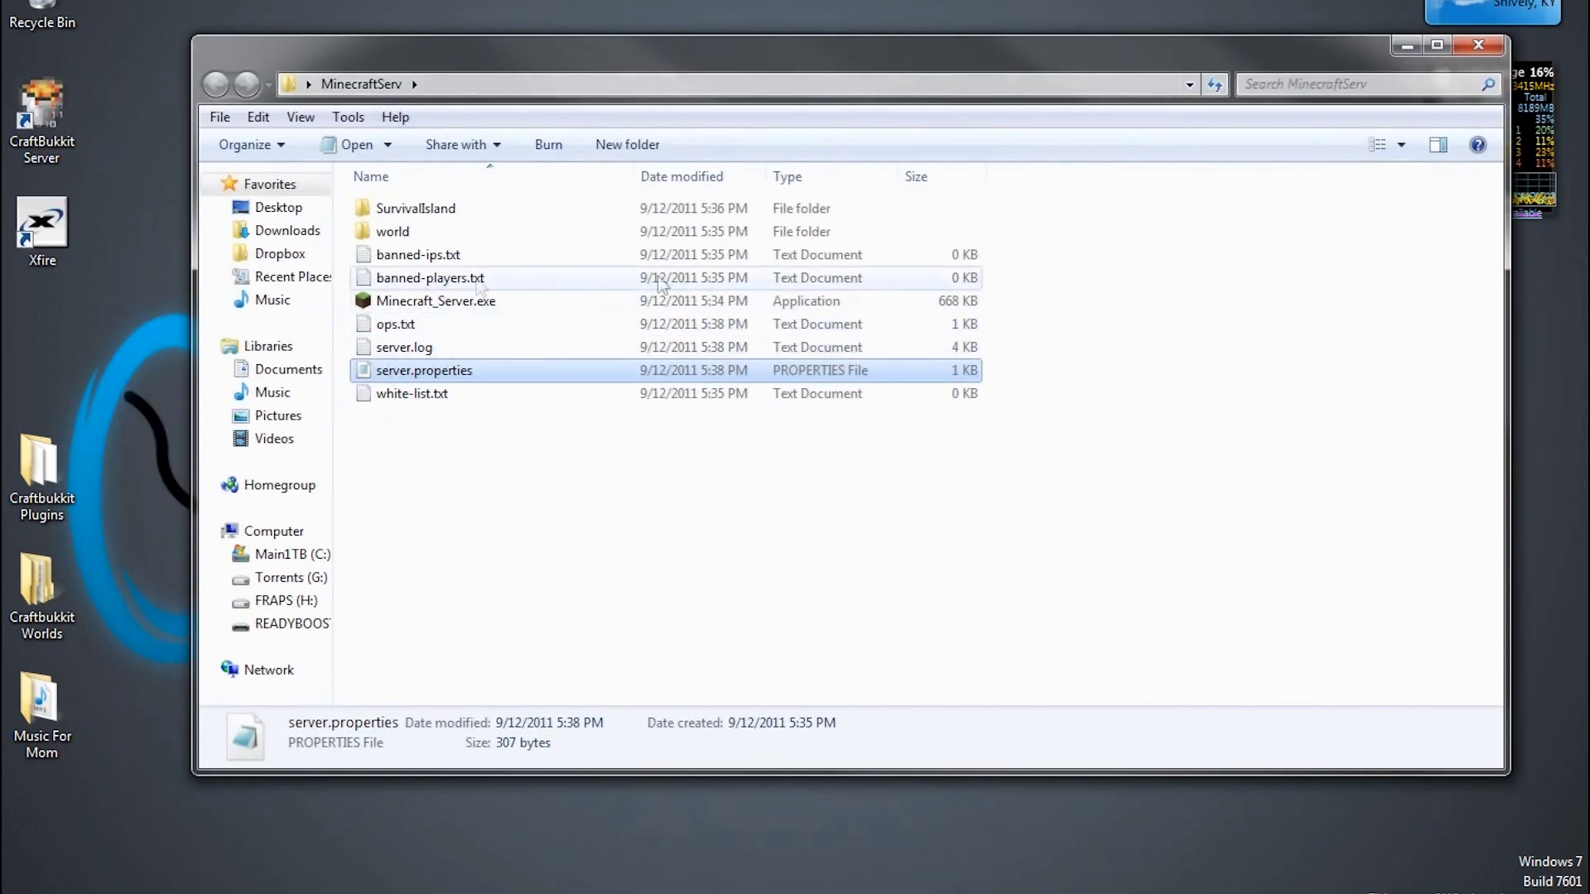
# Narrow the Explorer window and delete the SurvivalIsland folder, leaving 8 items in MinecraftServ
pyautogui.click(1498, 249)
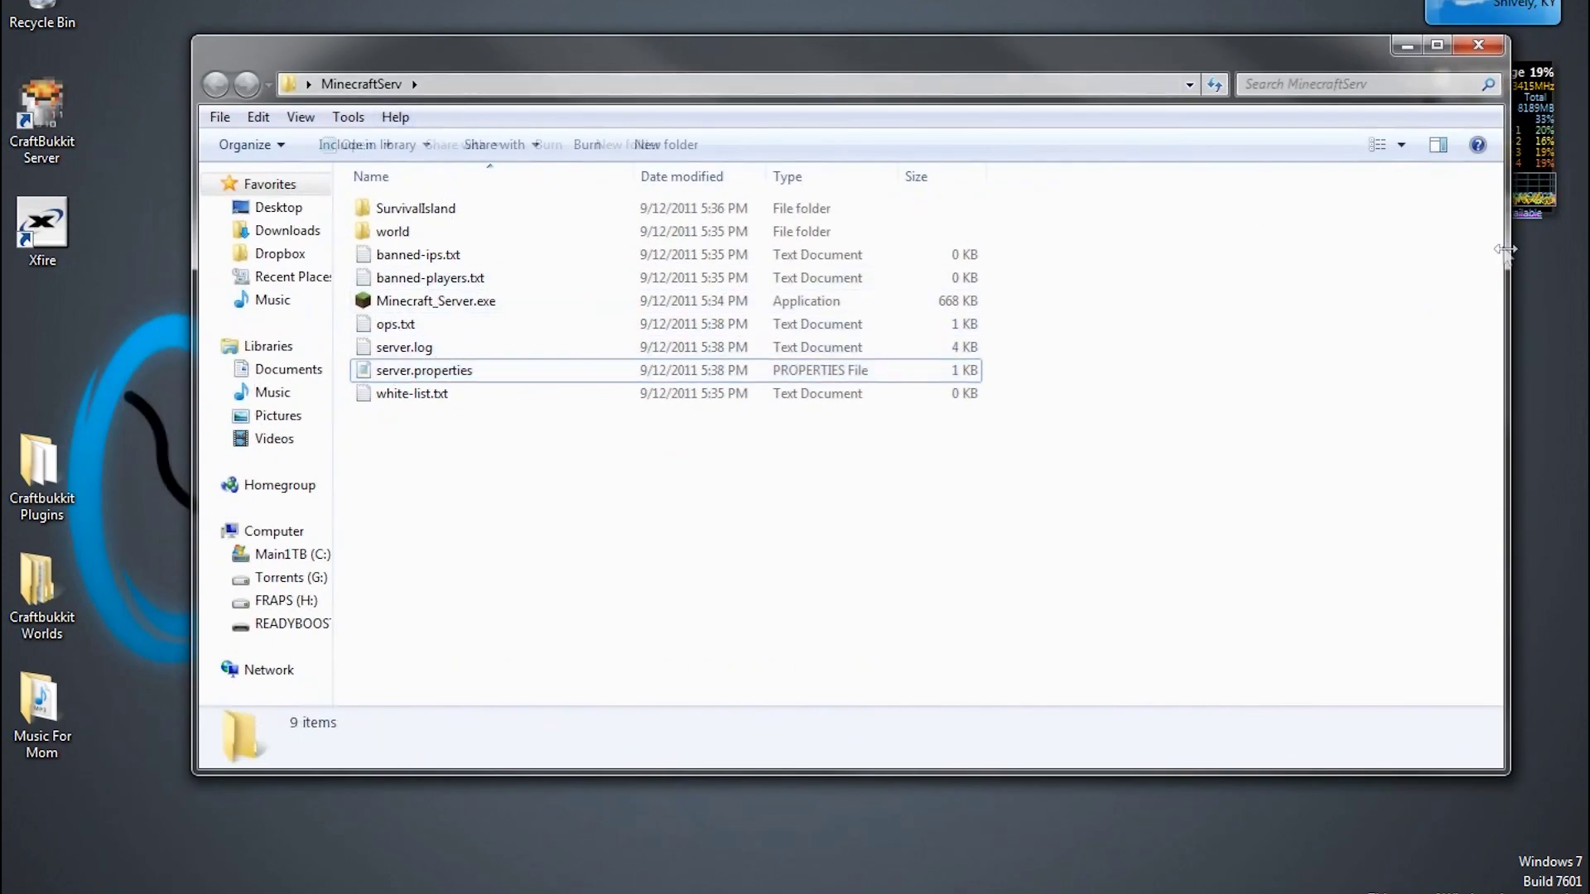
pyautogui.moveTo(1506, 249); pyautogui.dragTo(1119, 249)
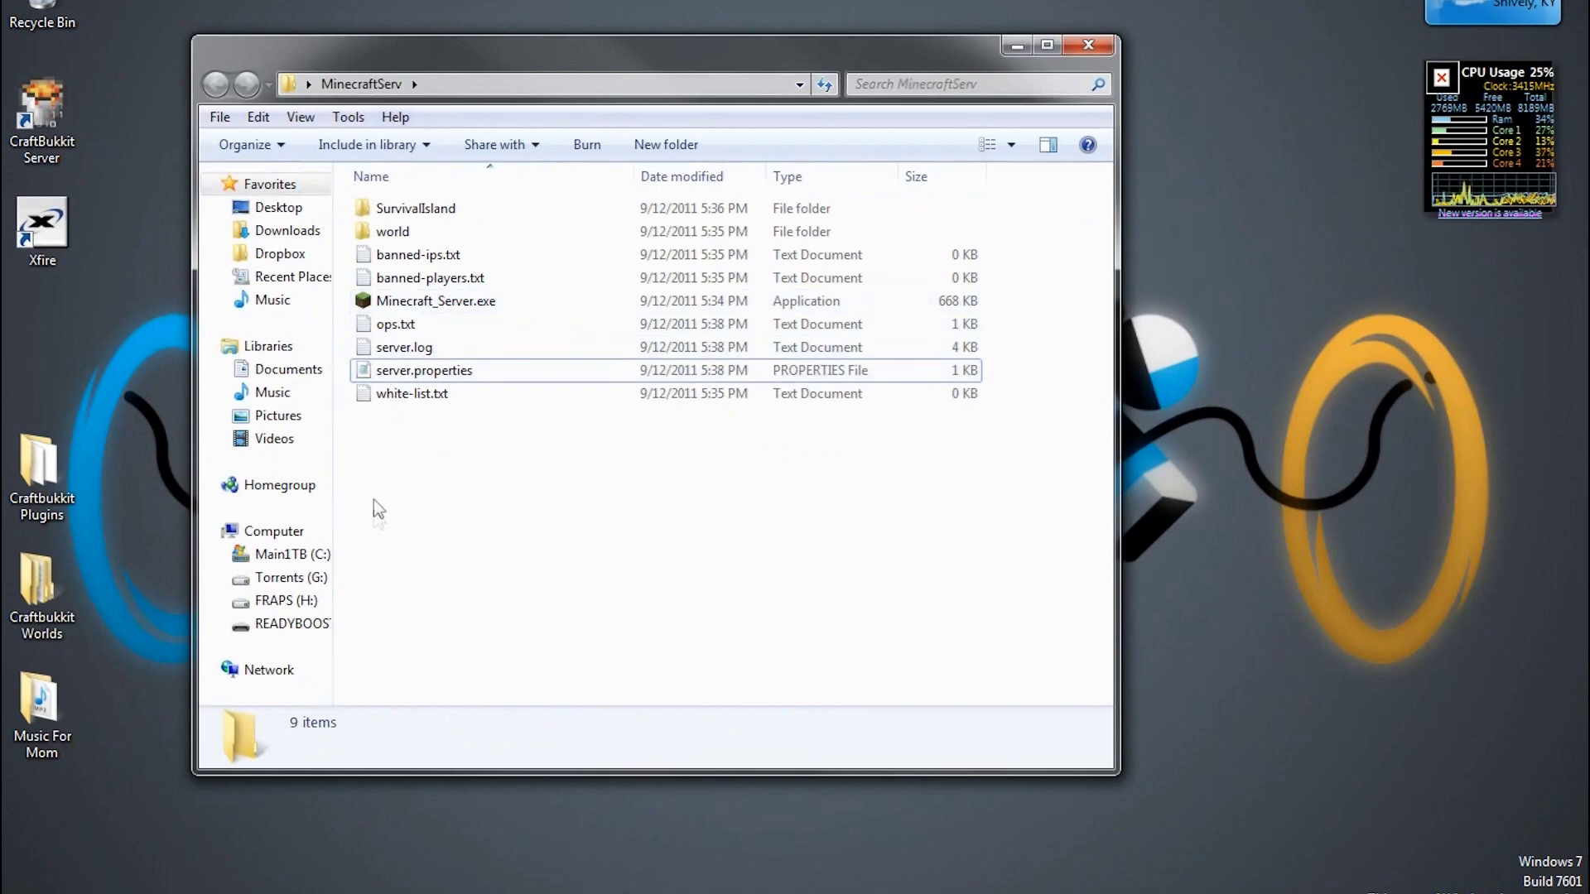
pyautogui.click(461, 208)
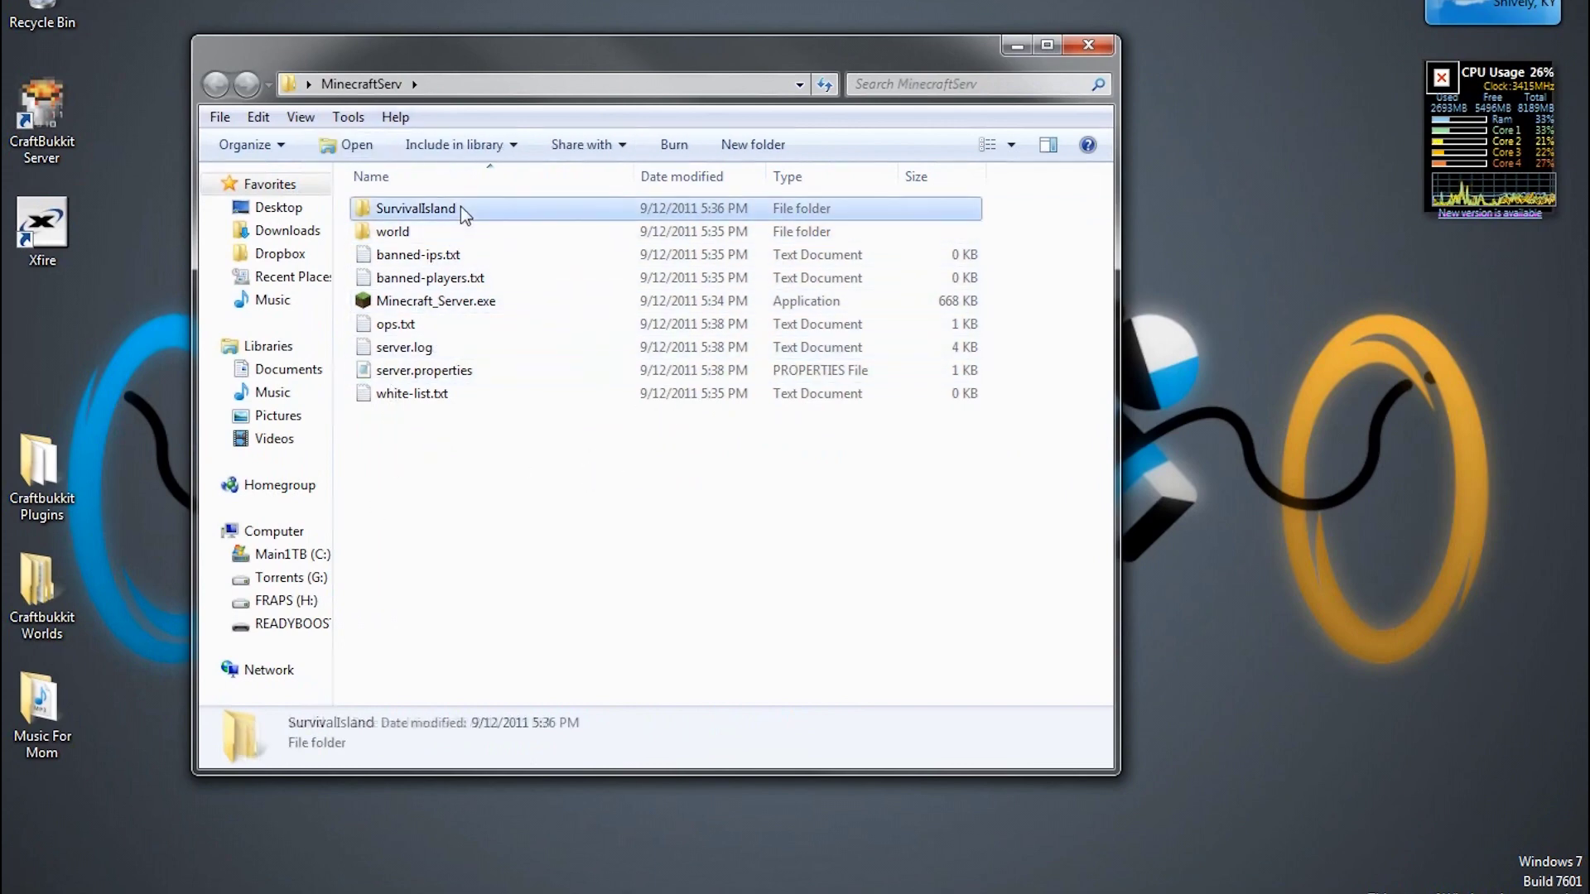
pyautogui.press('Delete')
pyautogui.press('Return')
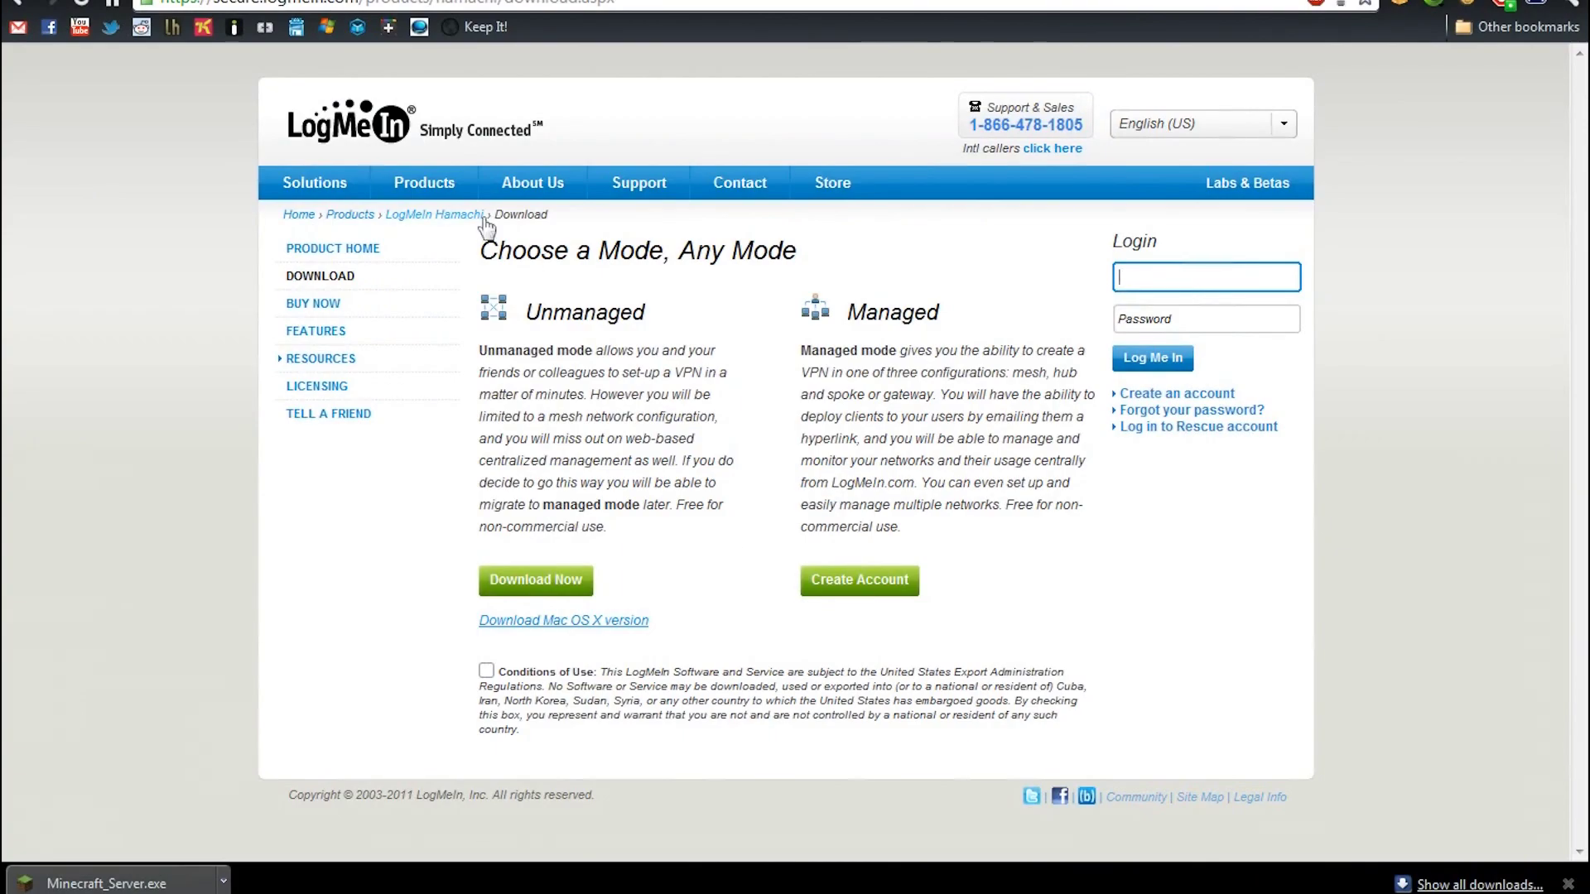
# Highlight the Hamachi download page's web address, then return to the desktop's hidden tray icons
pyautogui.moveTo(230, 2); pyautogui.dragTo(685, 10)
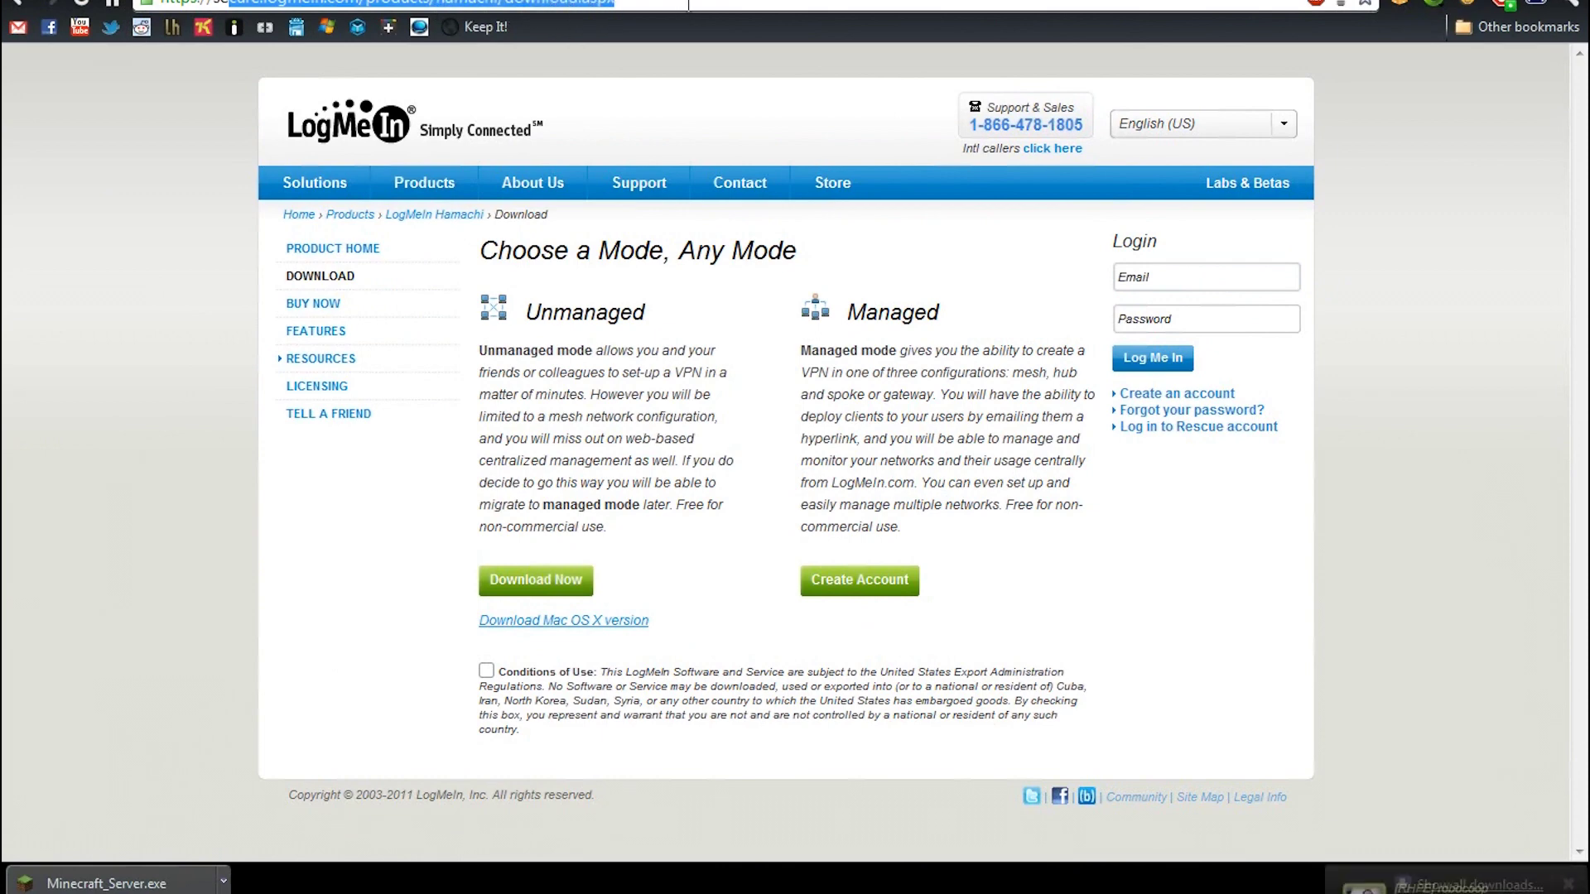
pyautogui.click(736, 521)
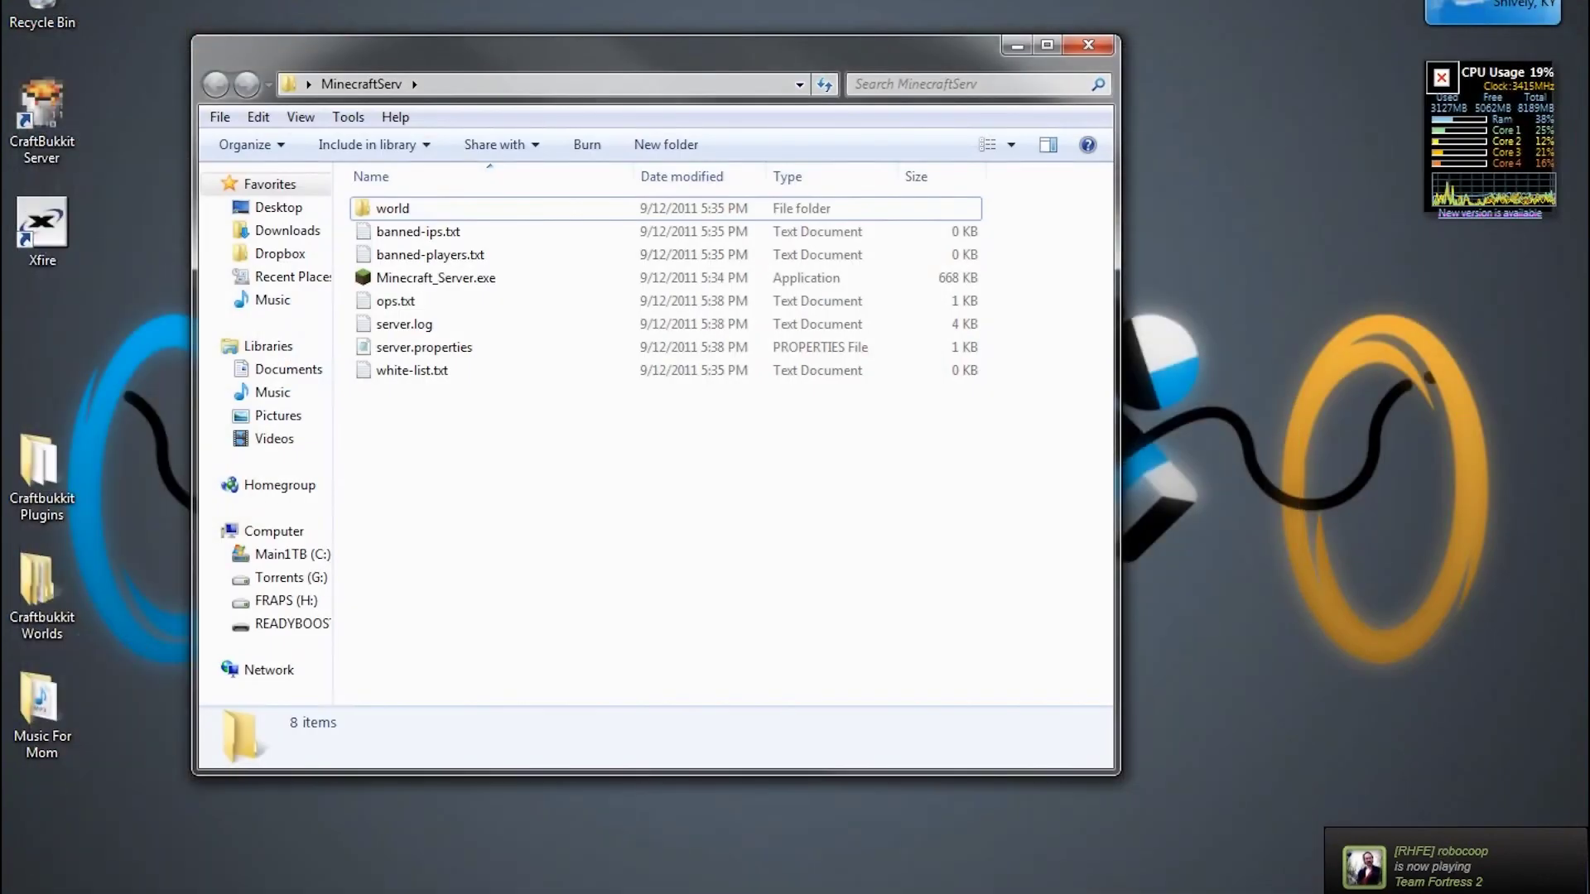
pyautogui.click(1422, 879)
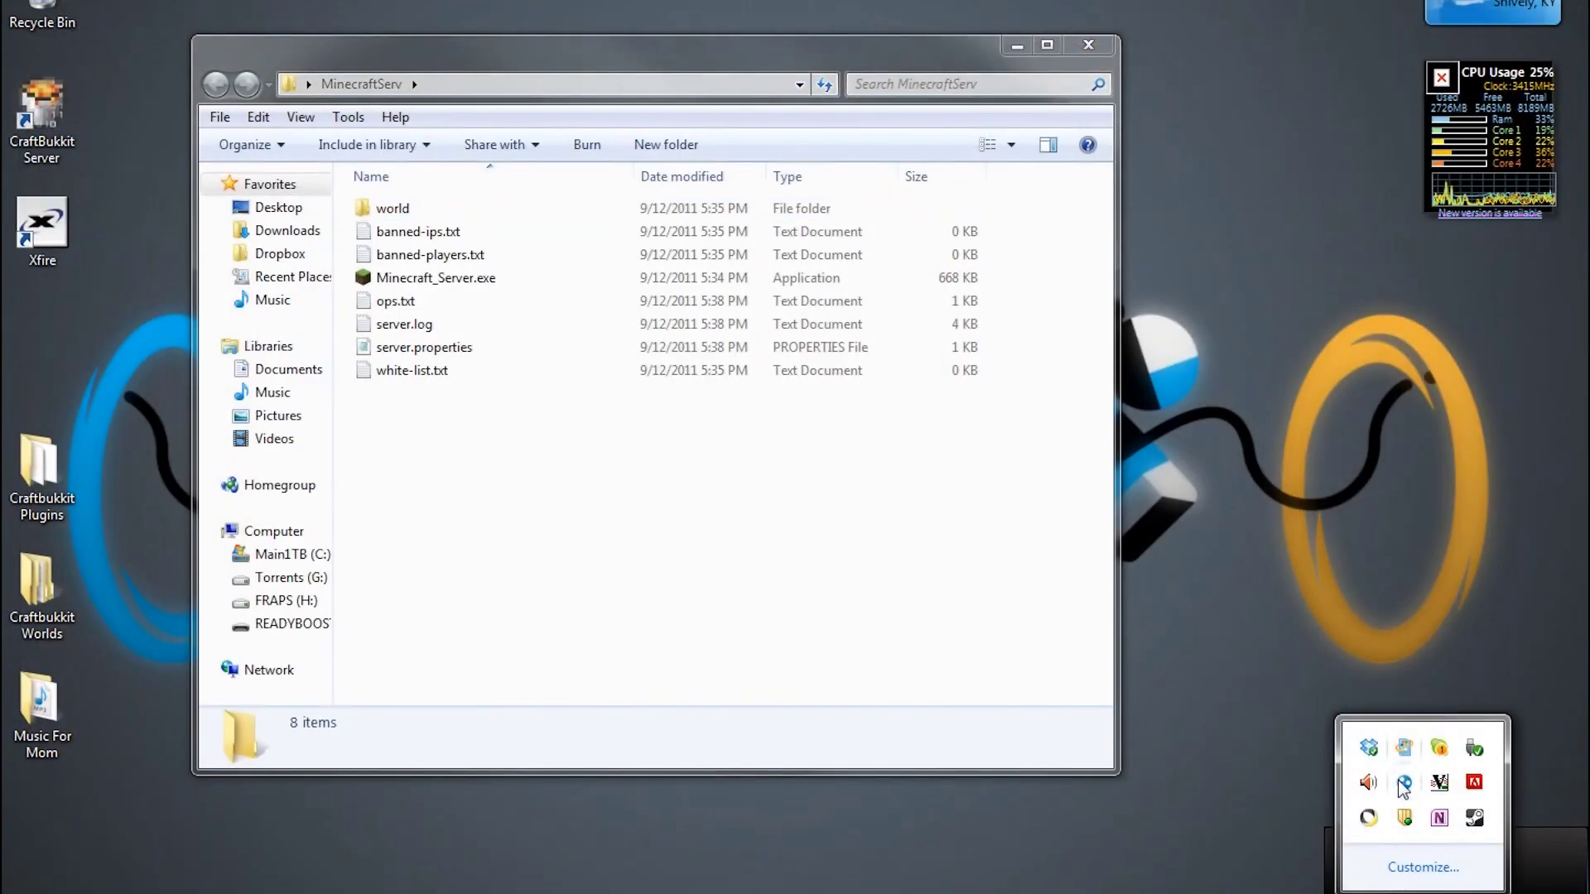
# In Hamachi, create a new network with ID Johnny'sMinecraft and a network password
pyautogui.click(1401, 783)
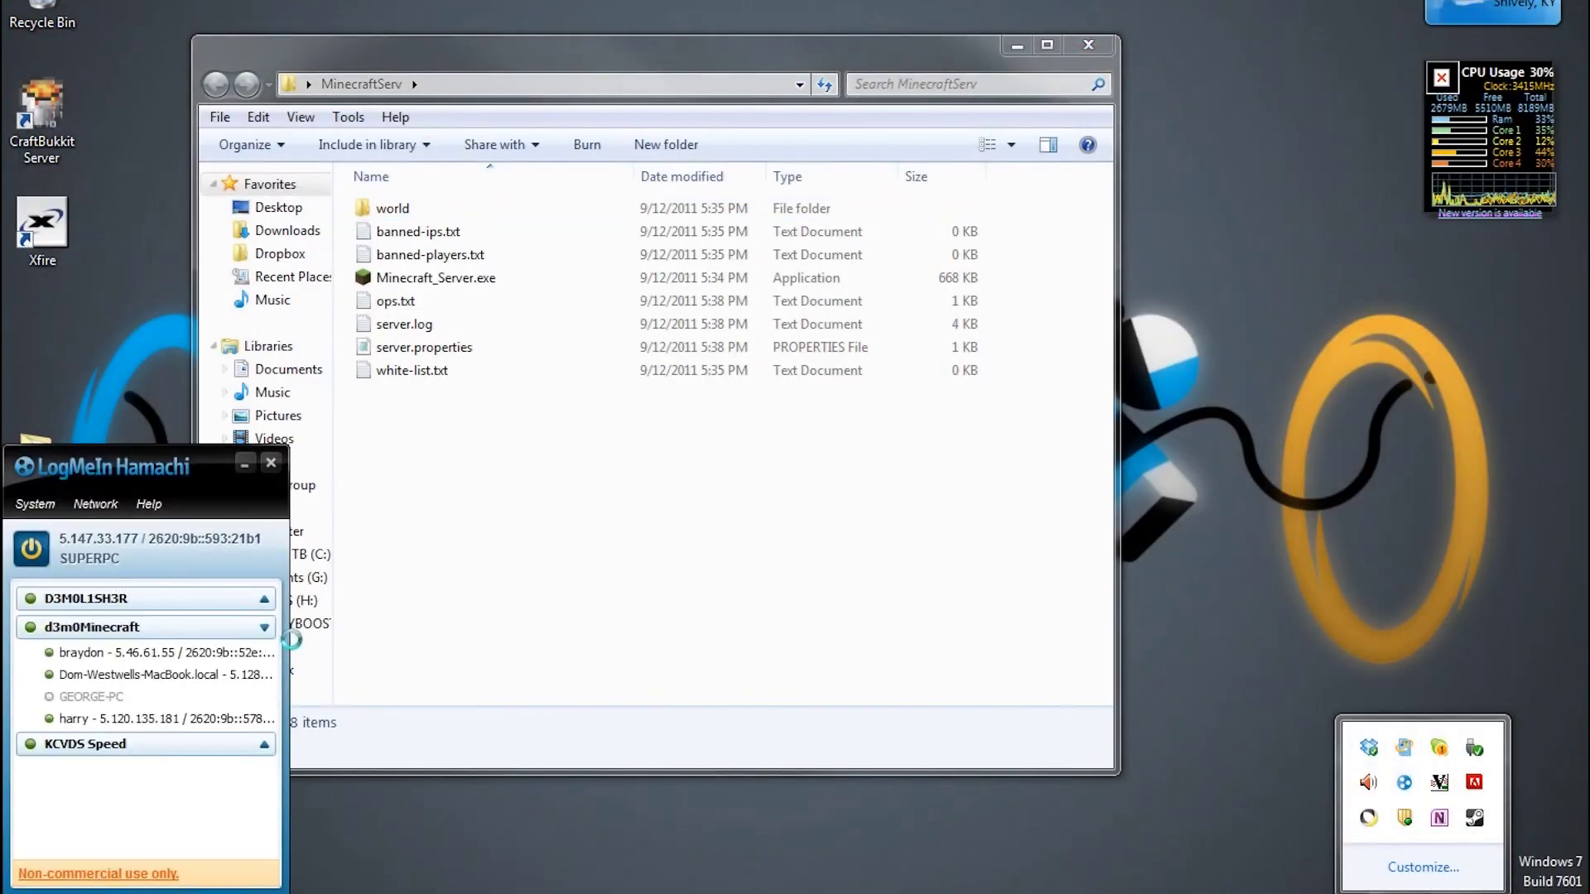
pyautogui.click(267, 629)
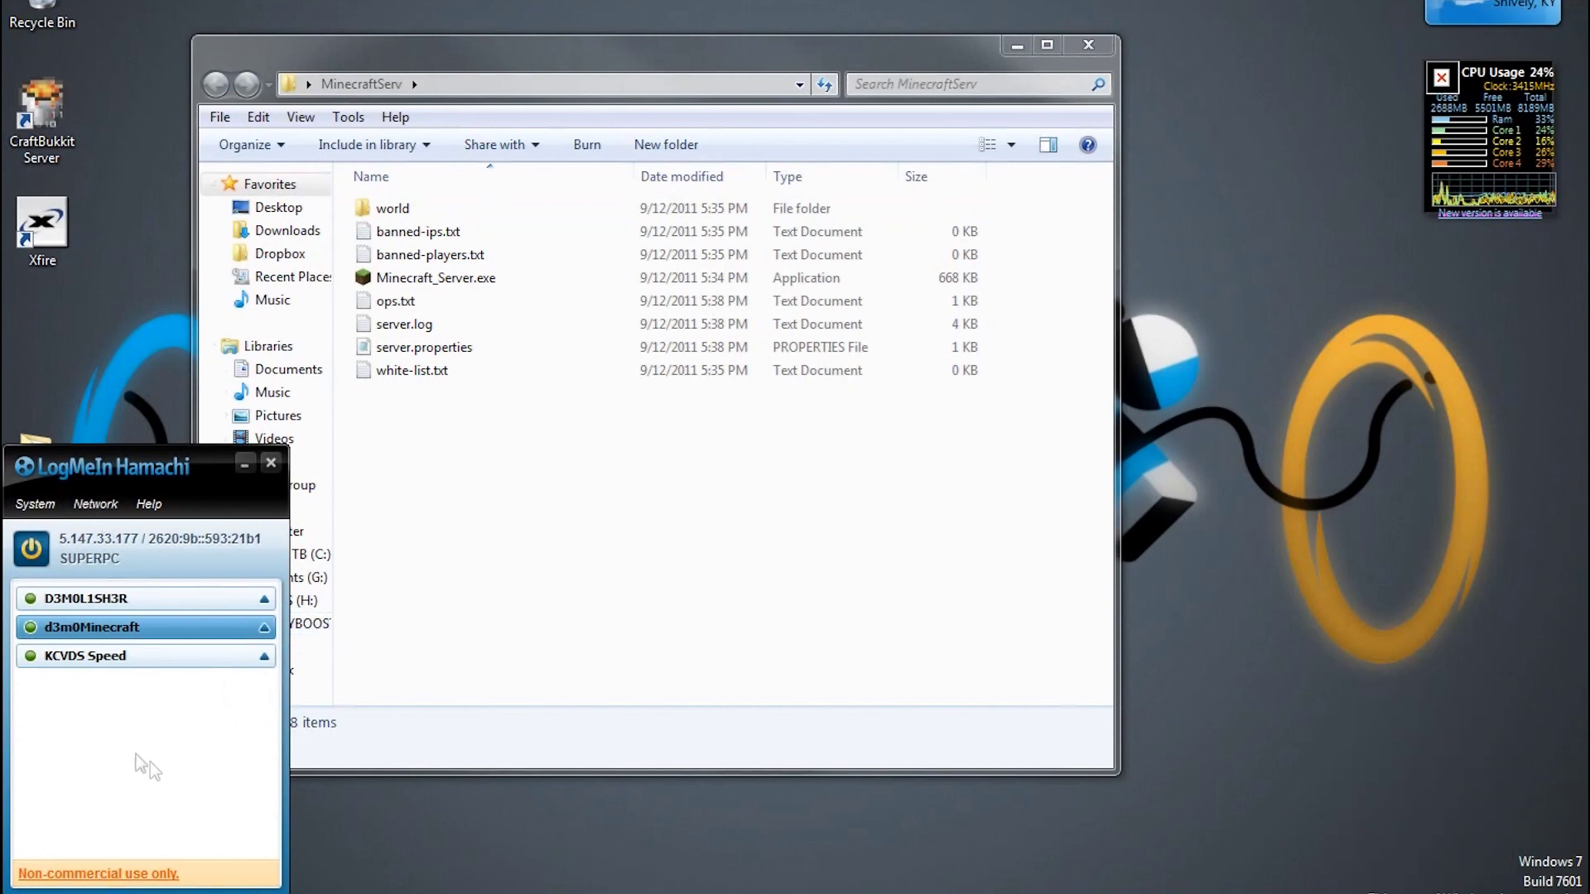
pyautogui.click(50, 502)
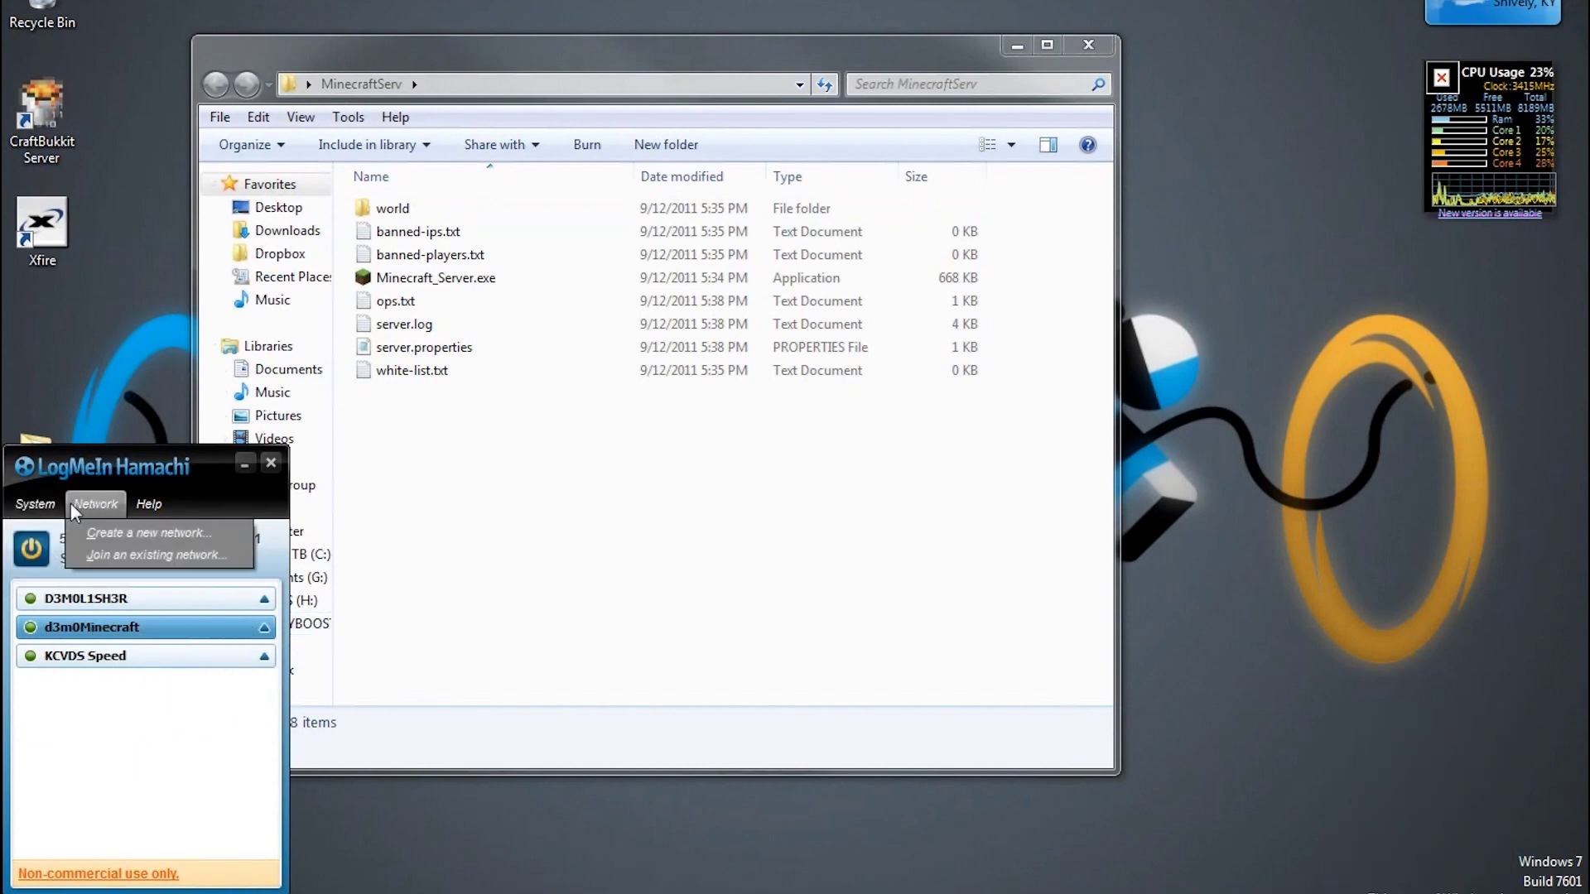
pyautogui.click(108, 532)
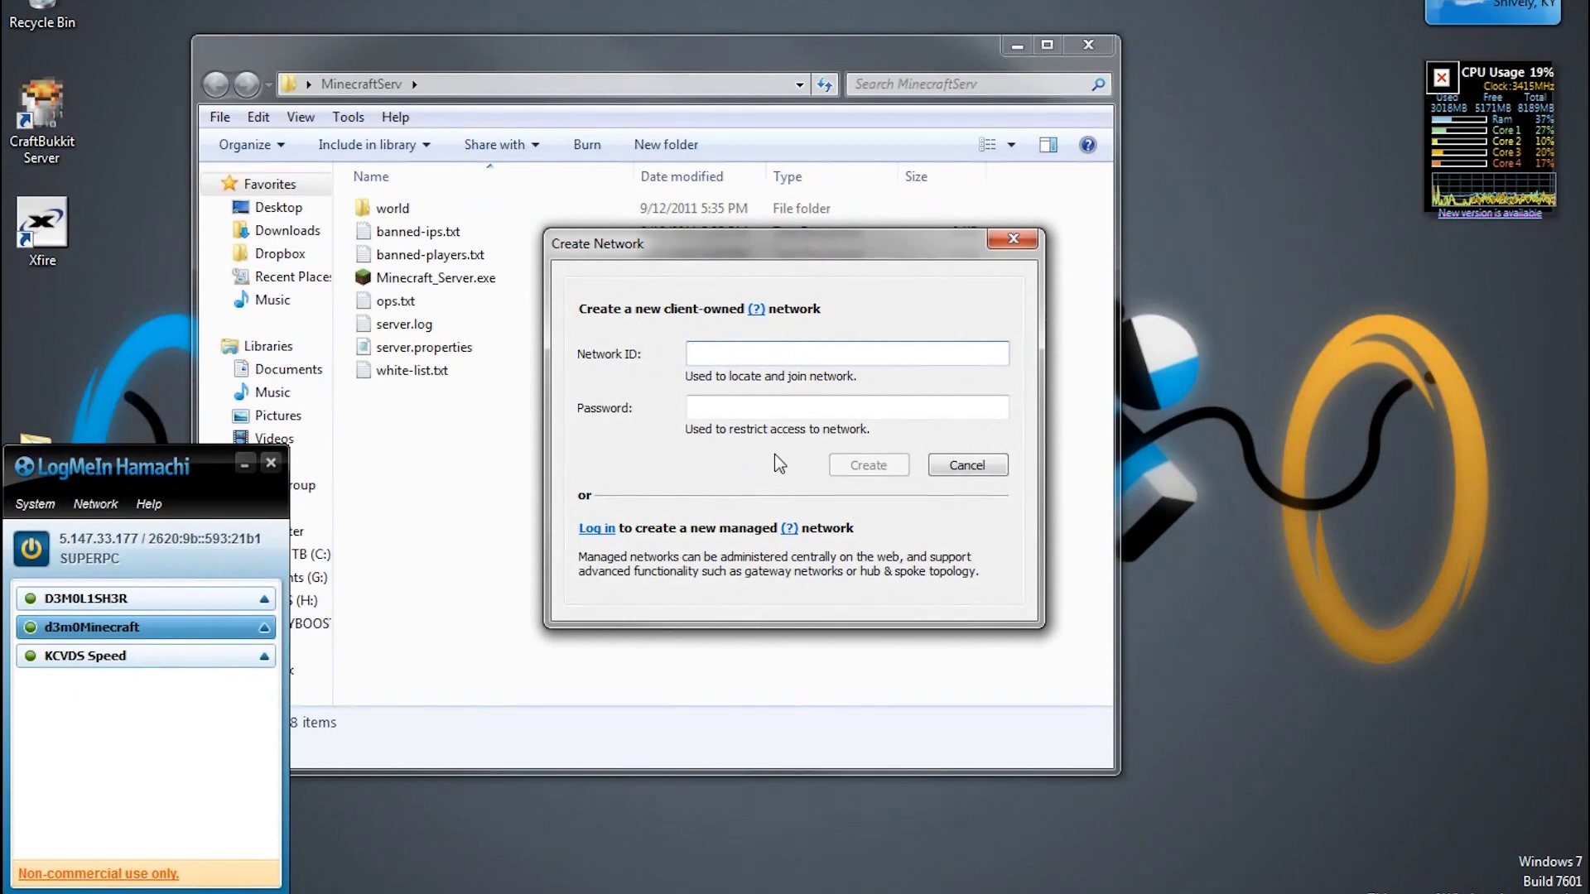
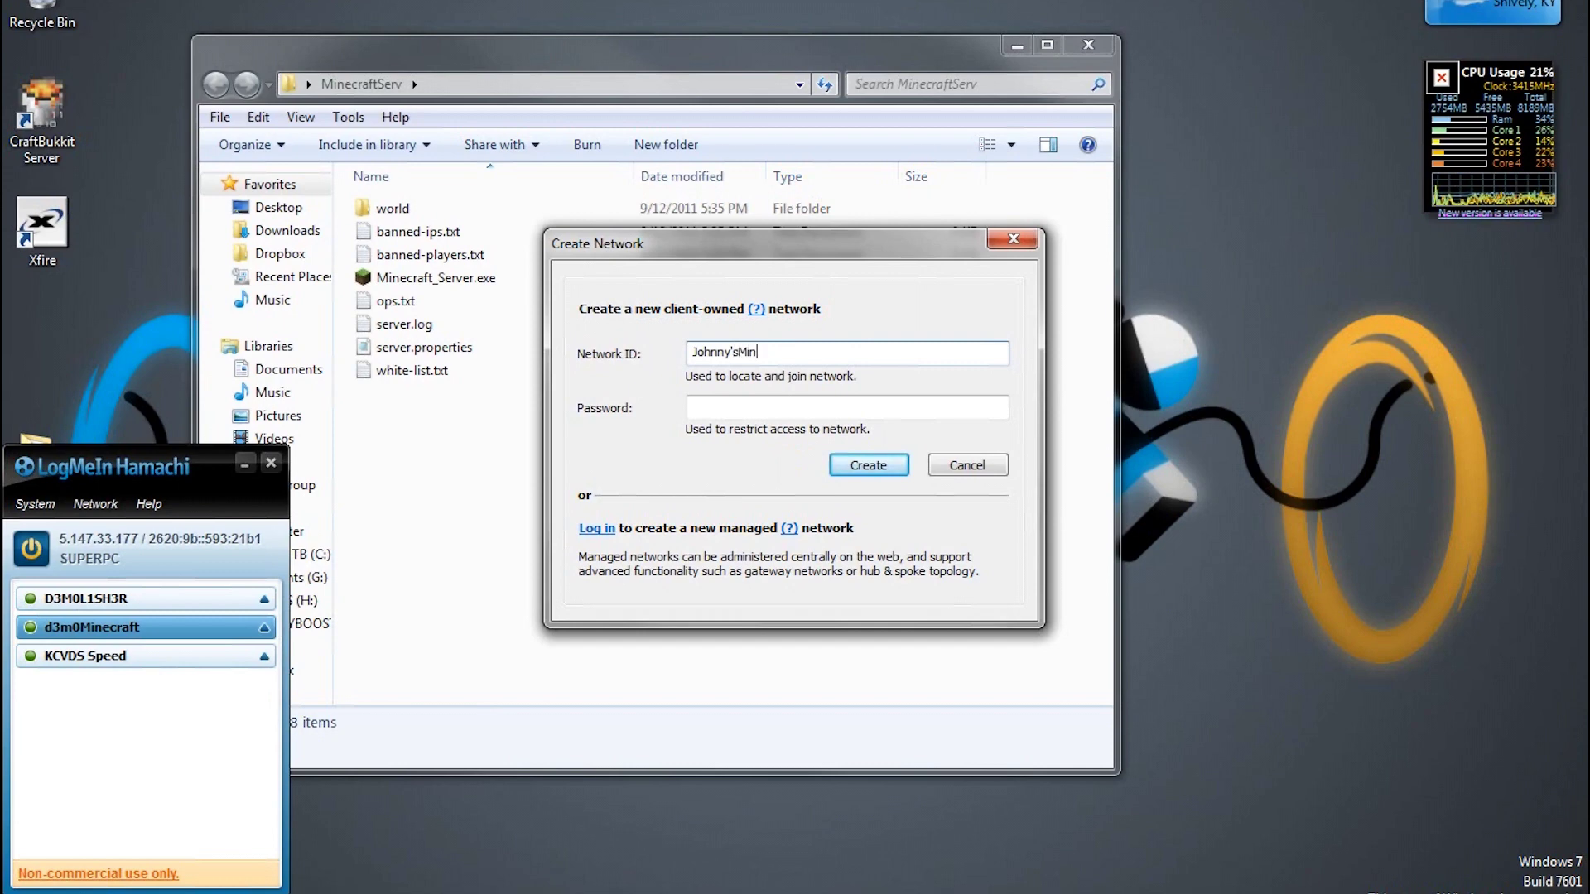
pyautogui.press('Tab')
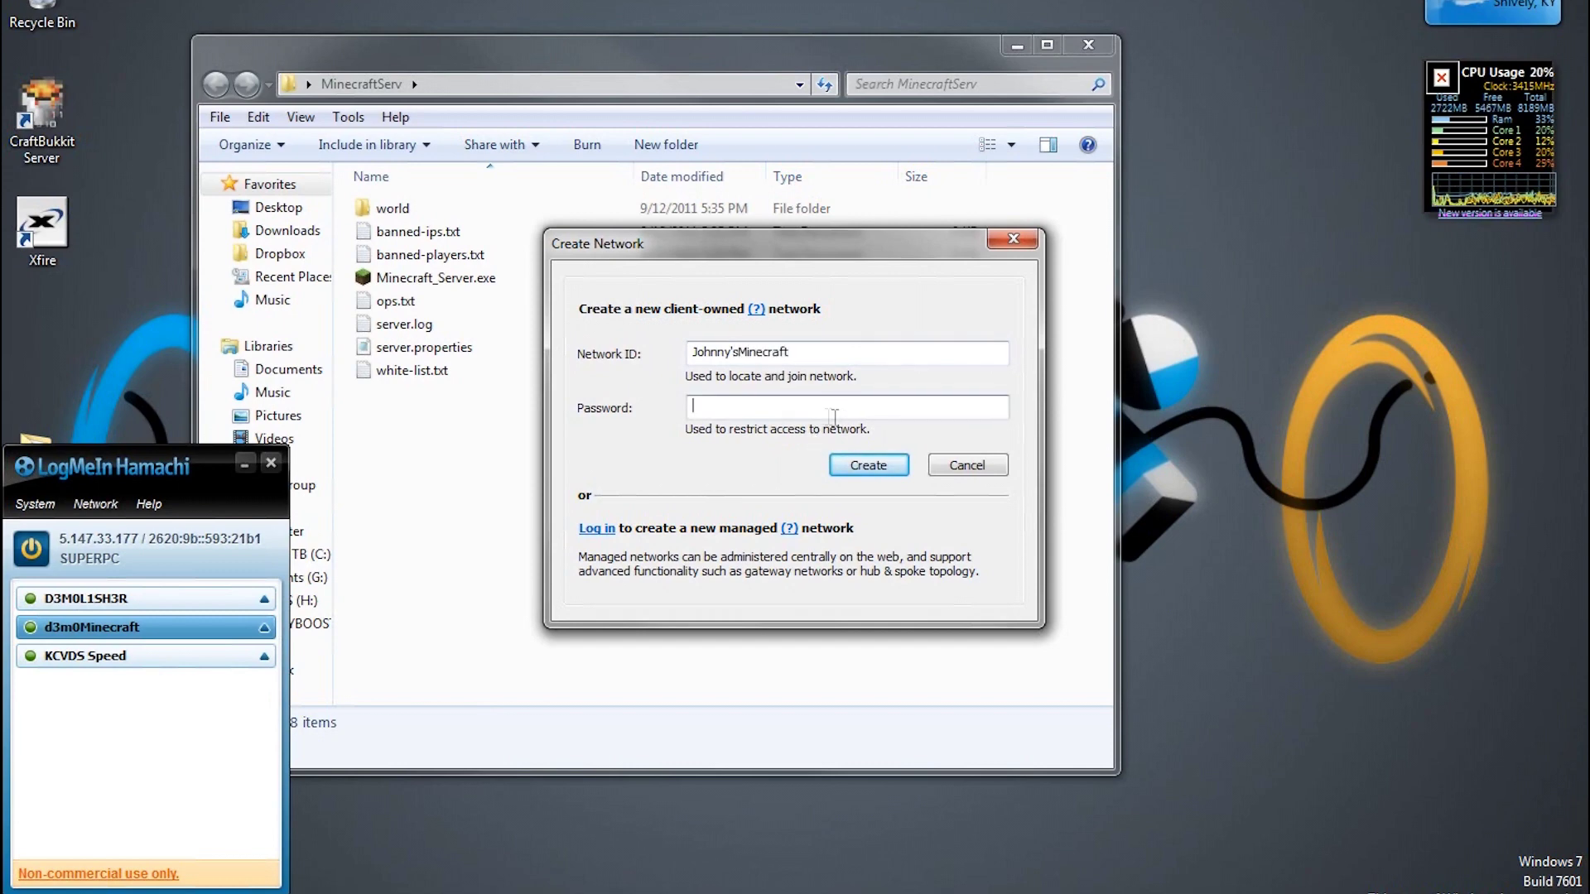
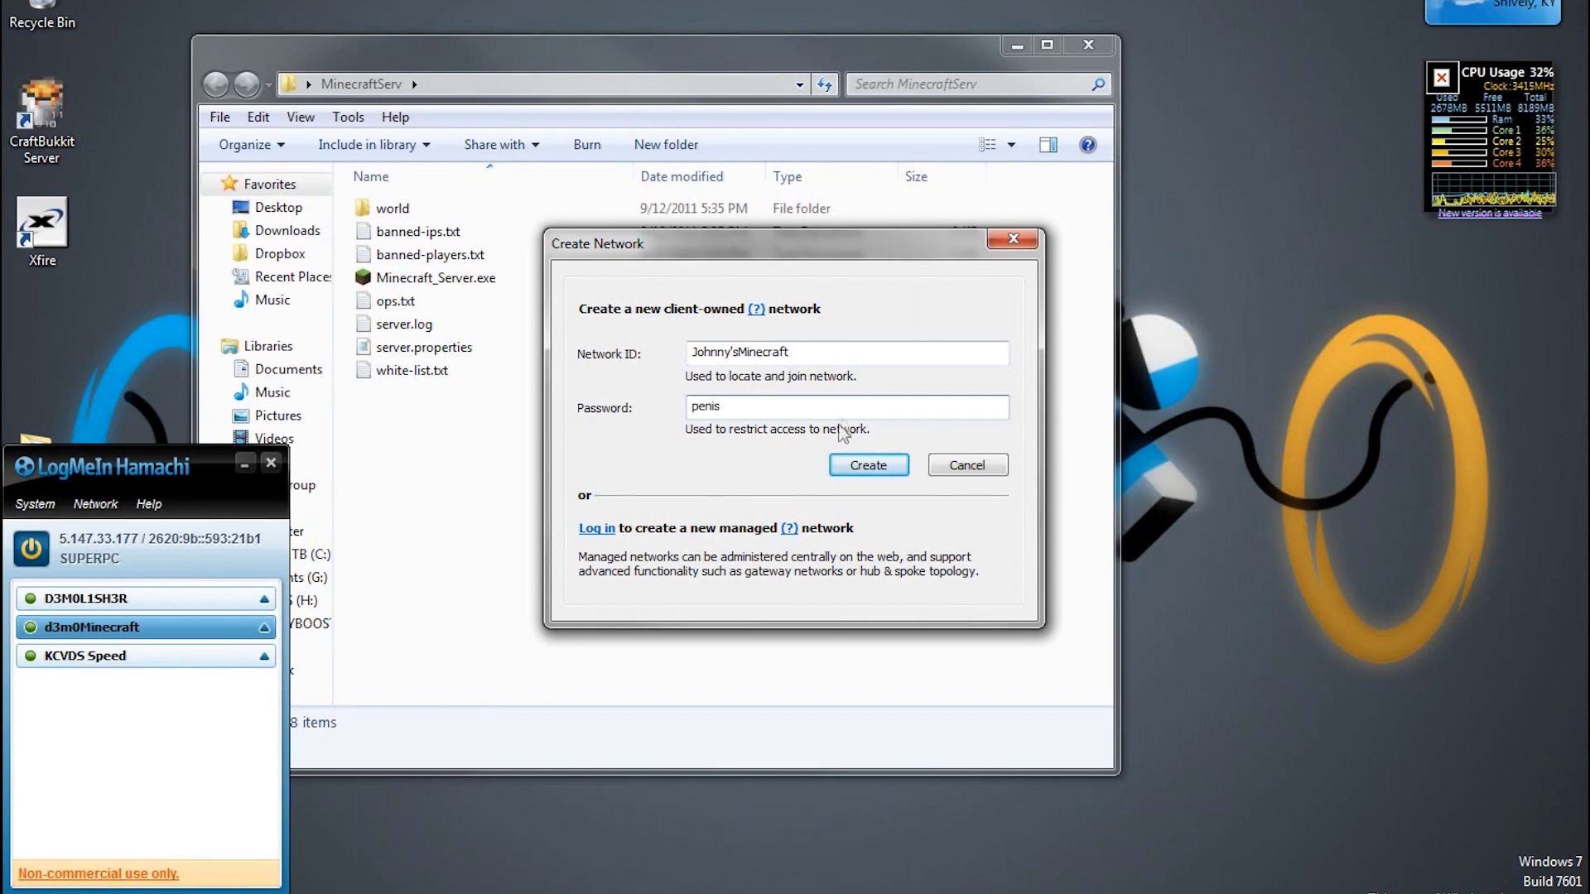
pyautogui.click(870, 465)
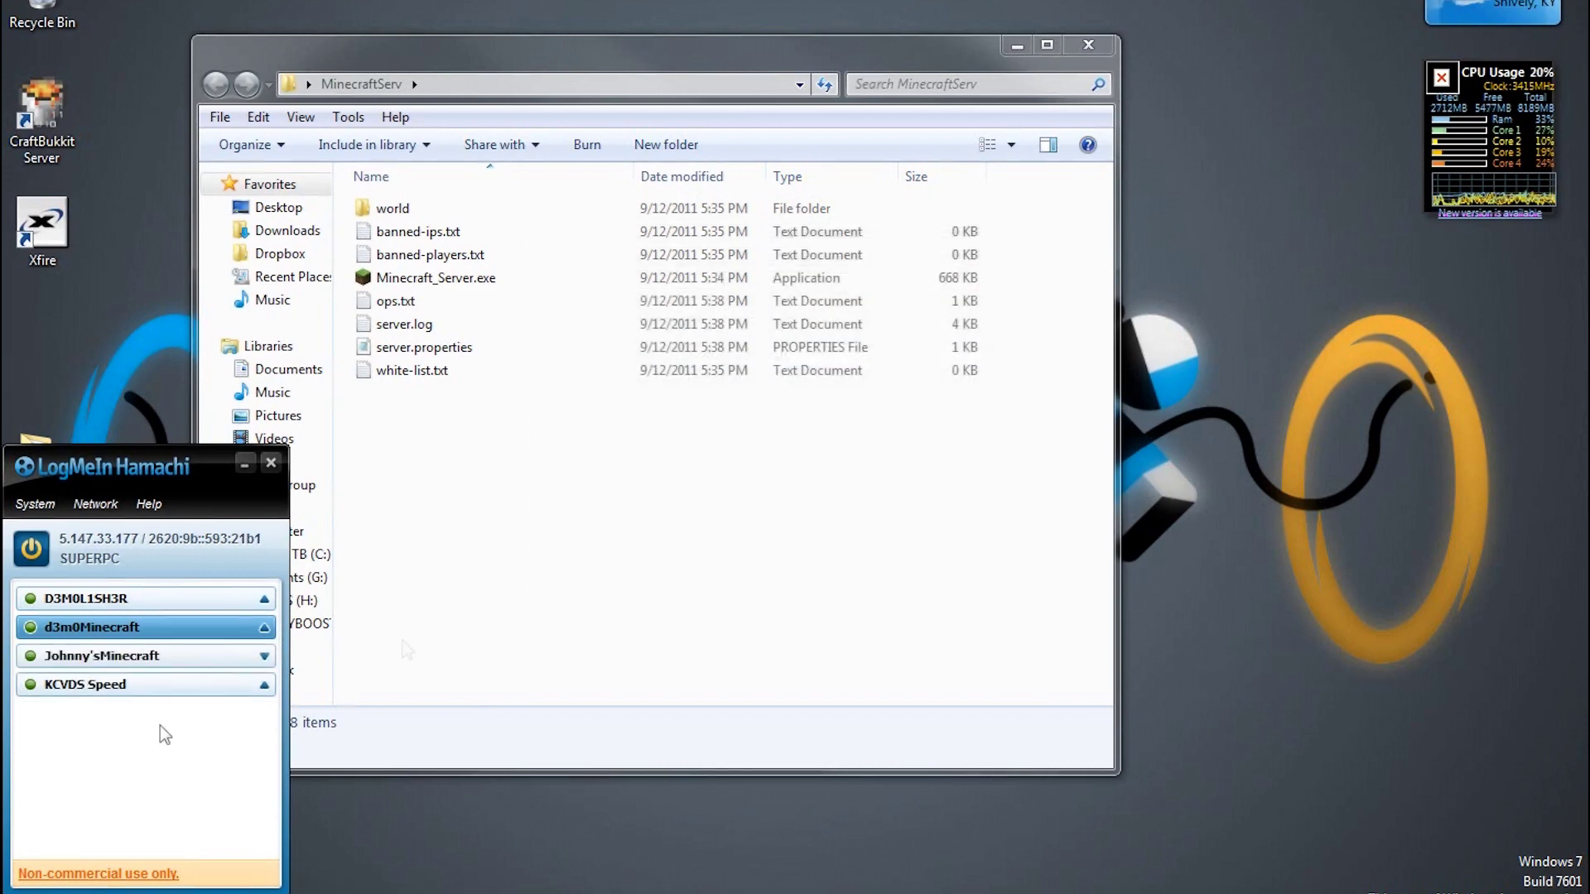
pyautogui.click(212, 663)
pyautogui.click(265, 658)
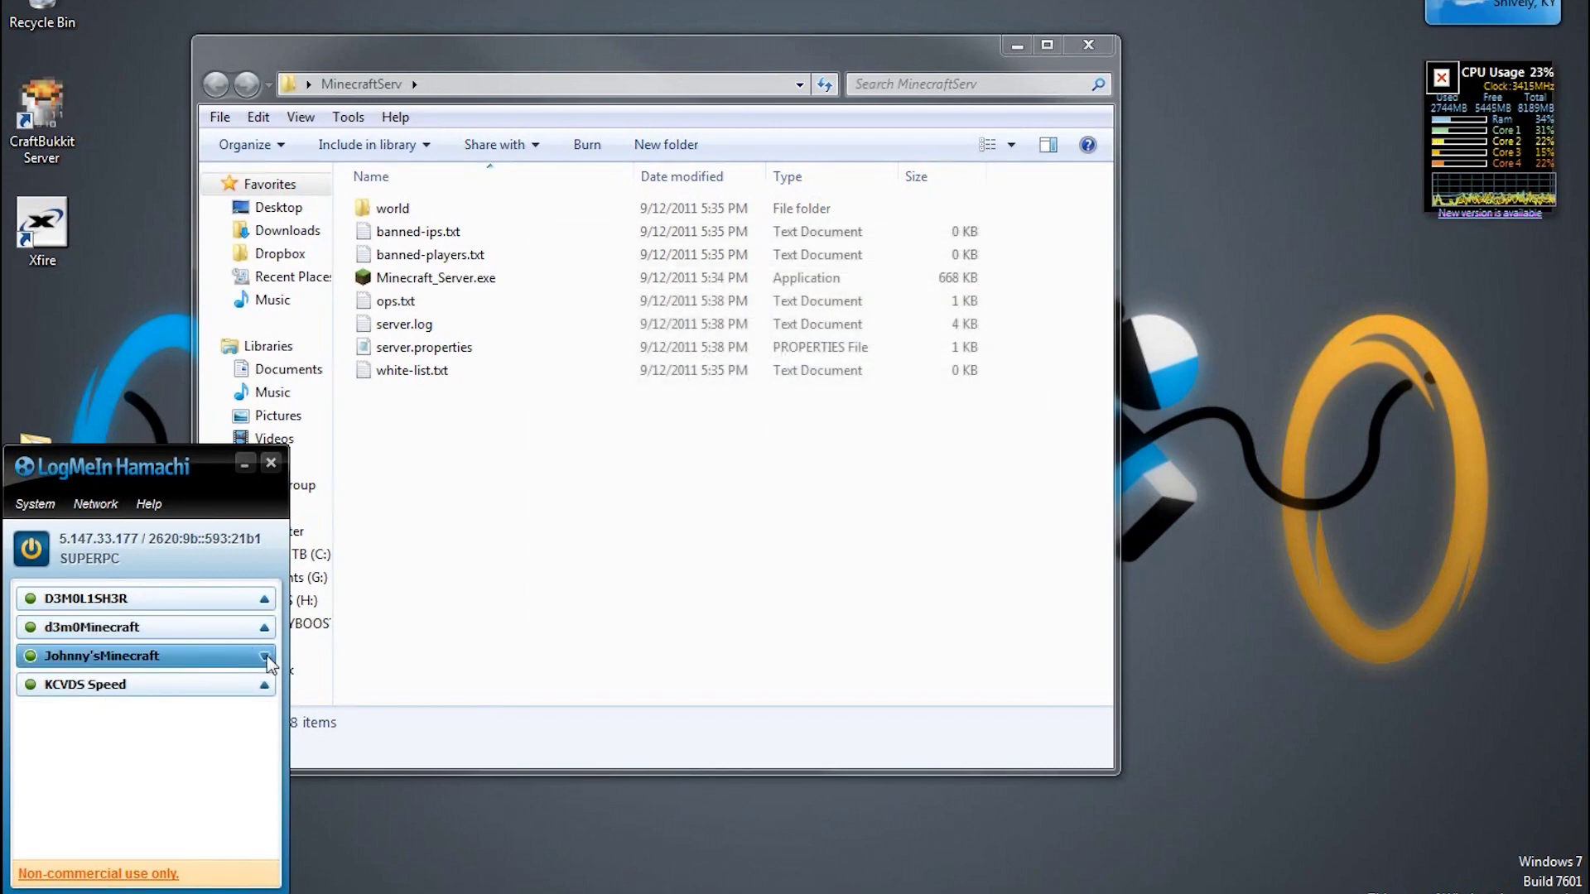
pyautogui.doubleClick(266, 660)
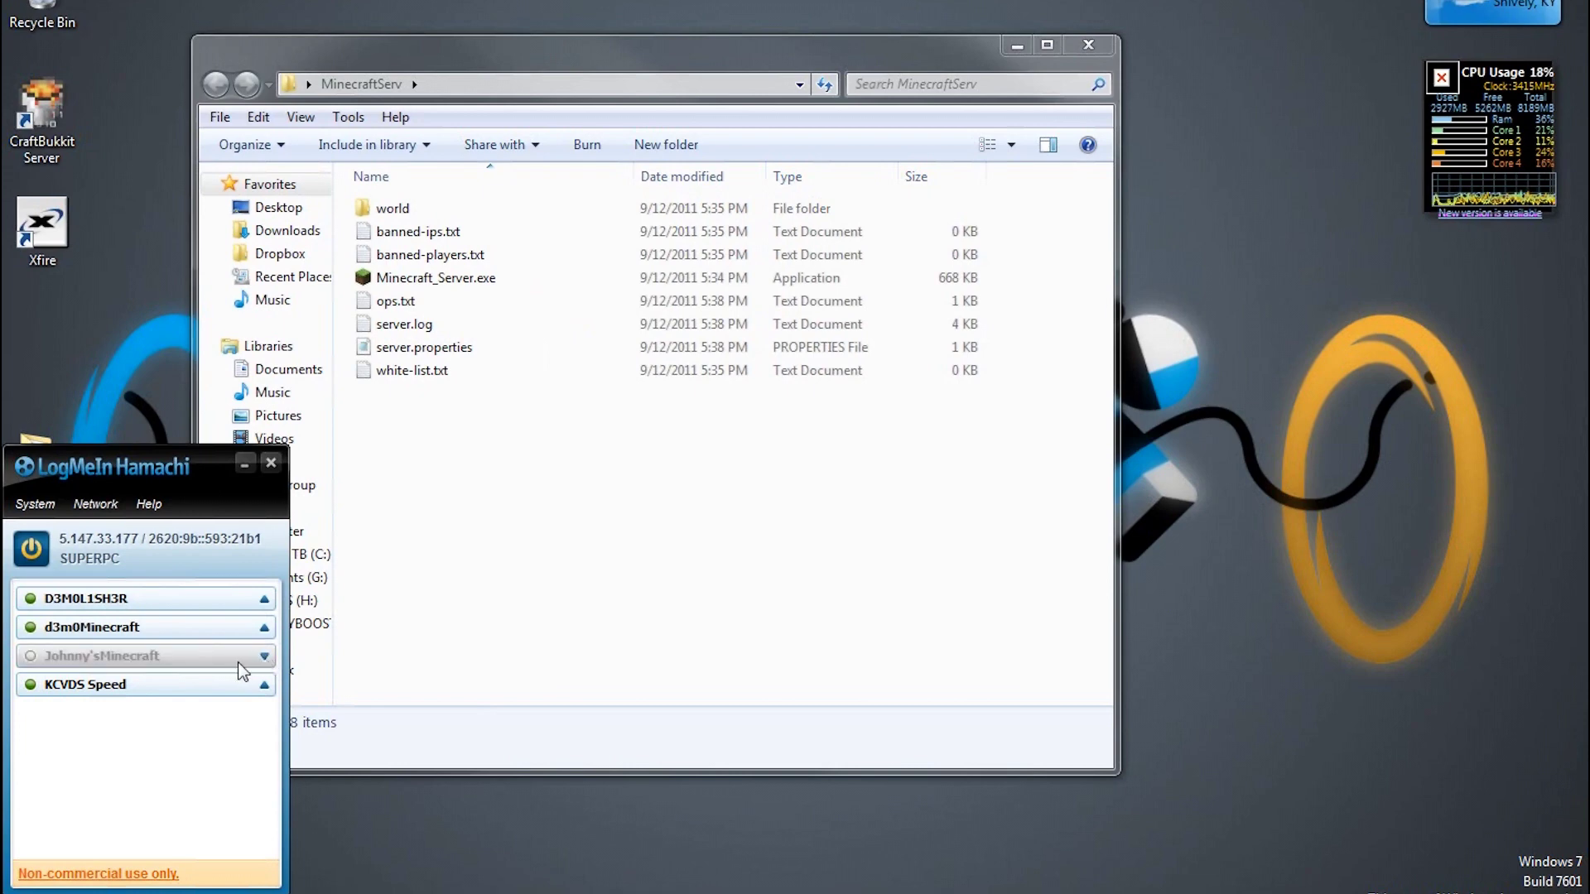
pyautogui.doubleClick(238, 660)
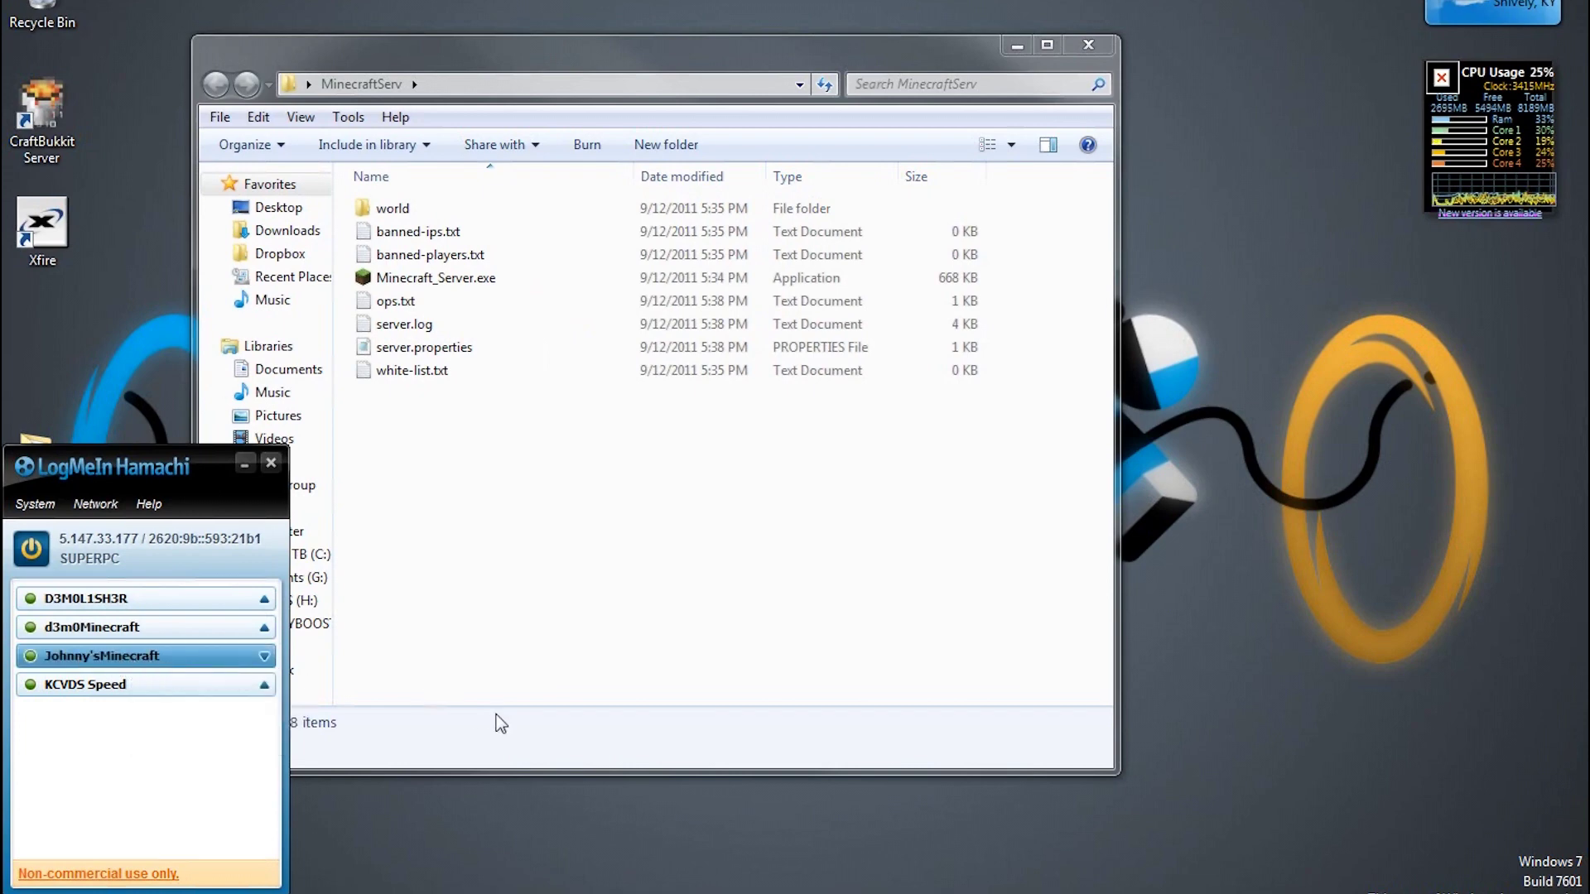
pyautogui.click(265, 659)
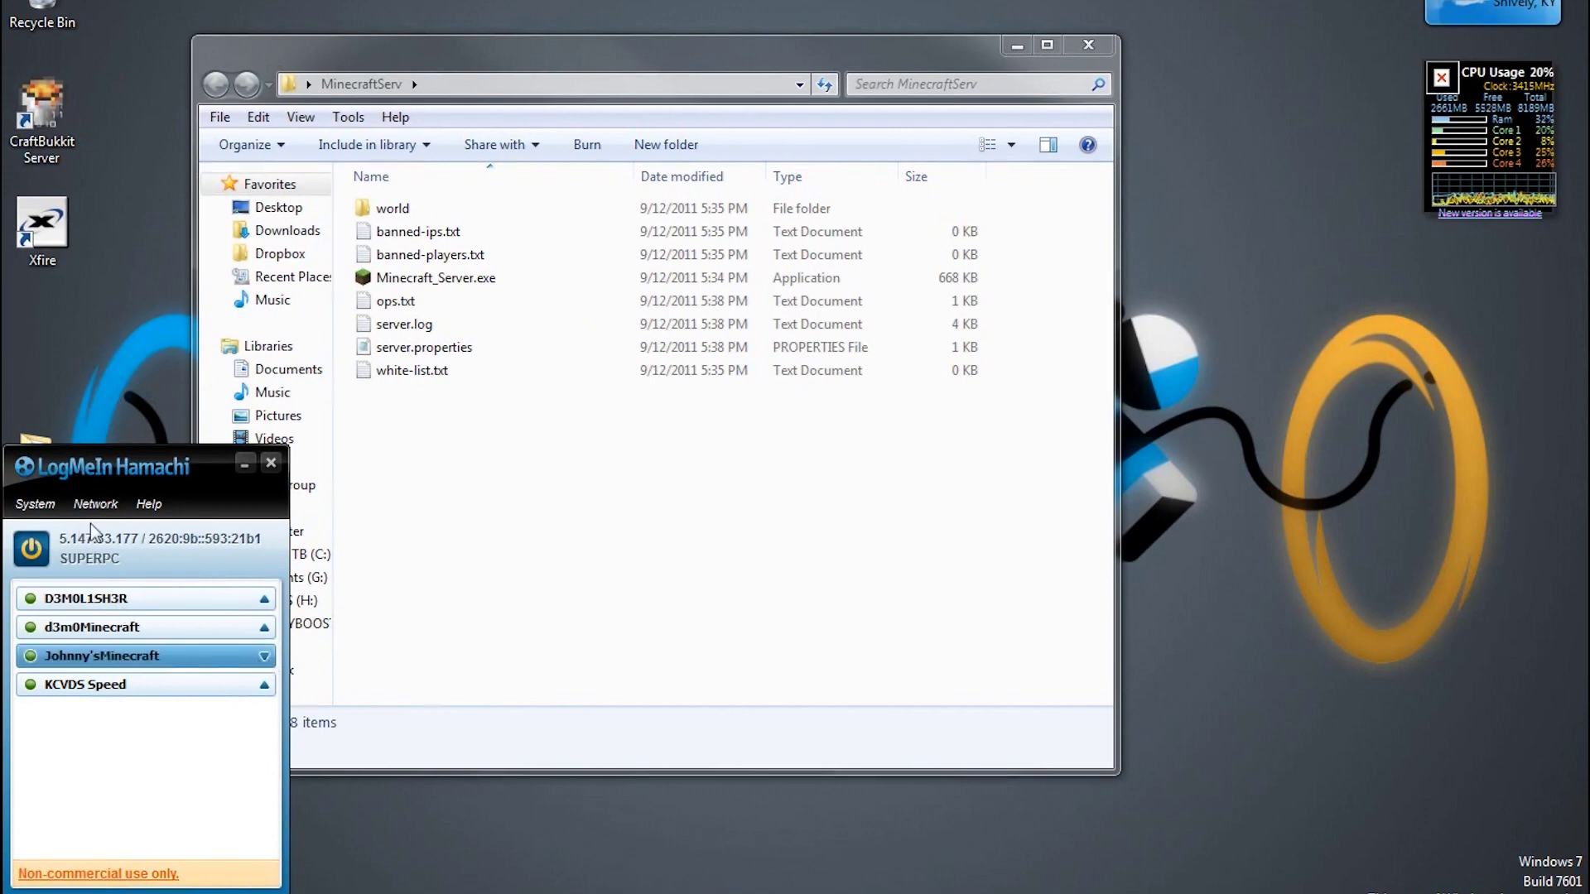
pyautogui.moveTo(79, 654)
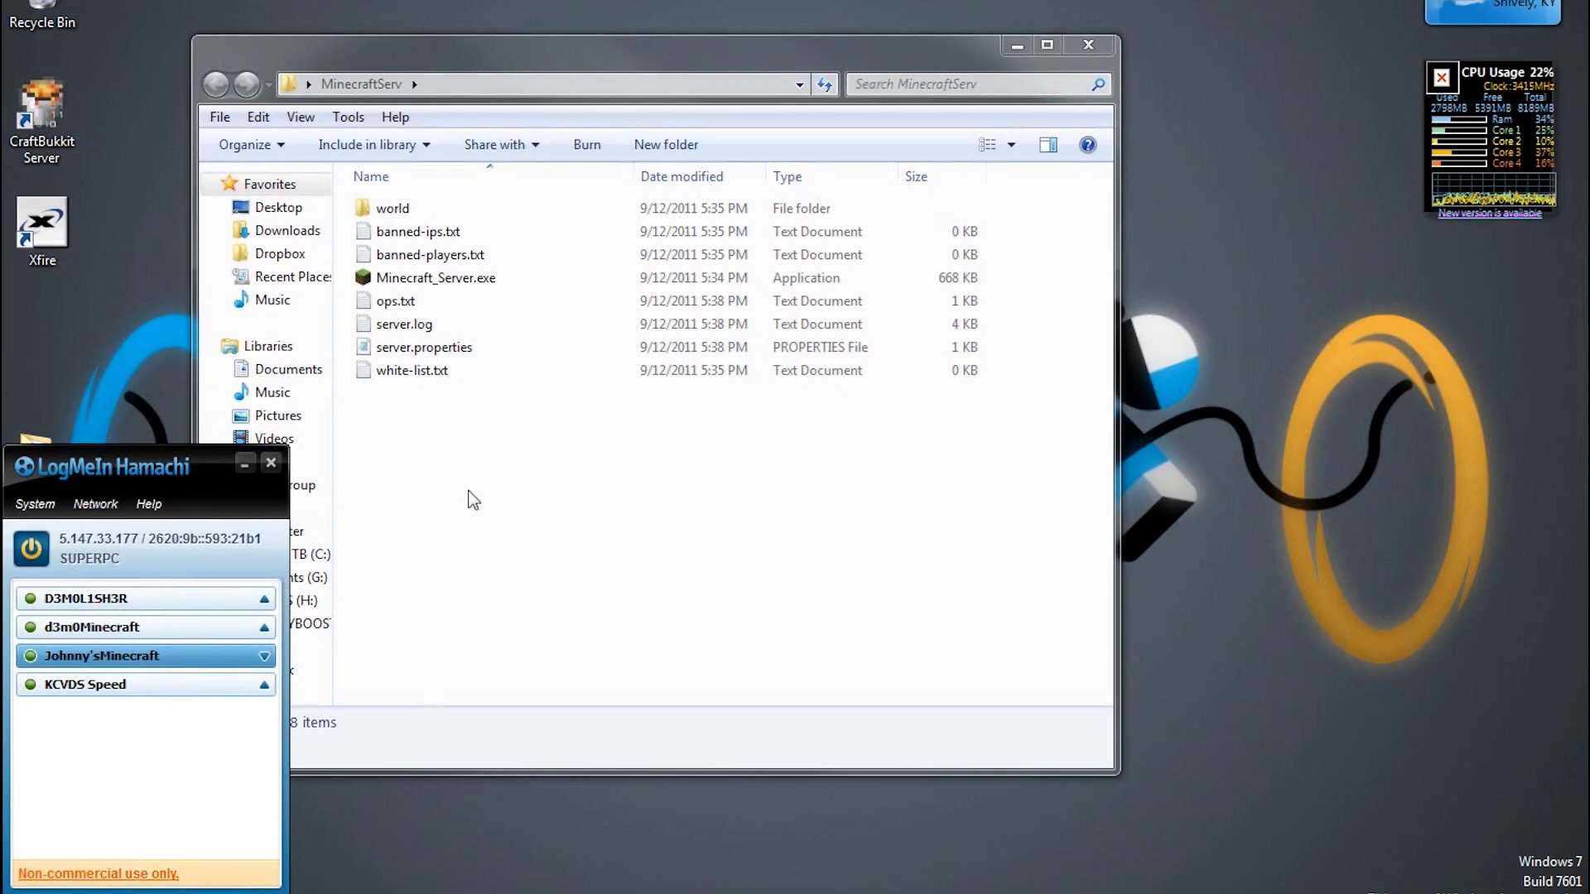
pyautogui.doubleClick(454, 351)
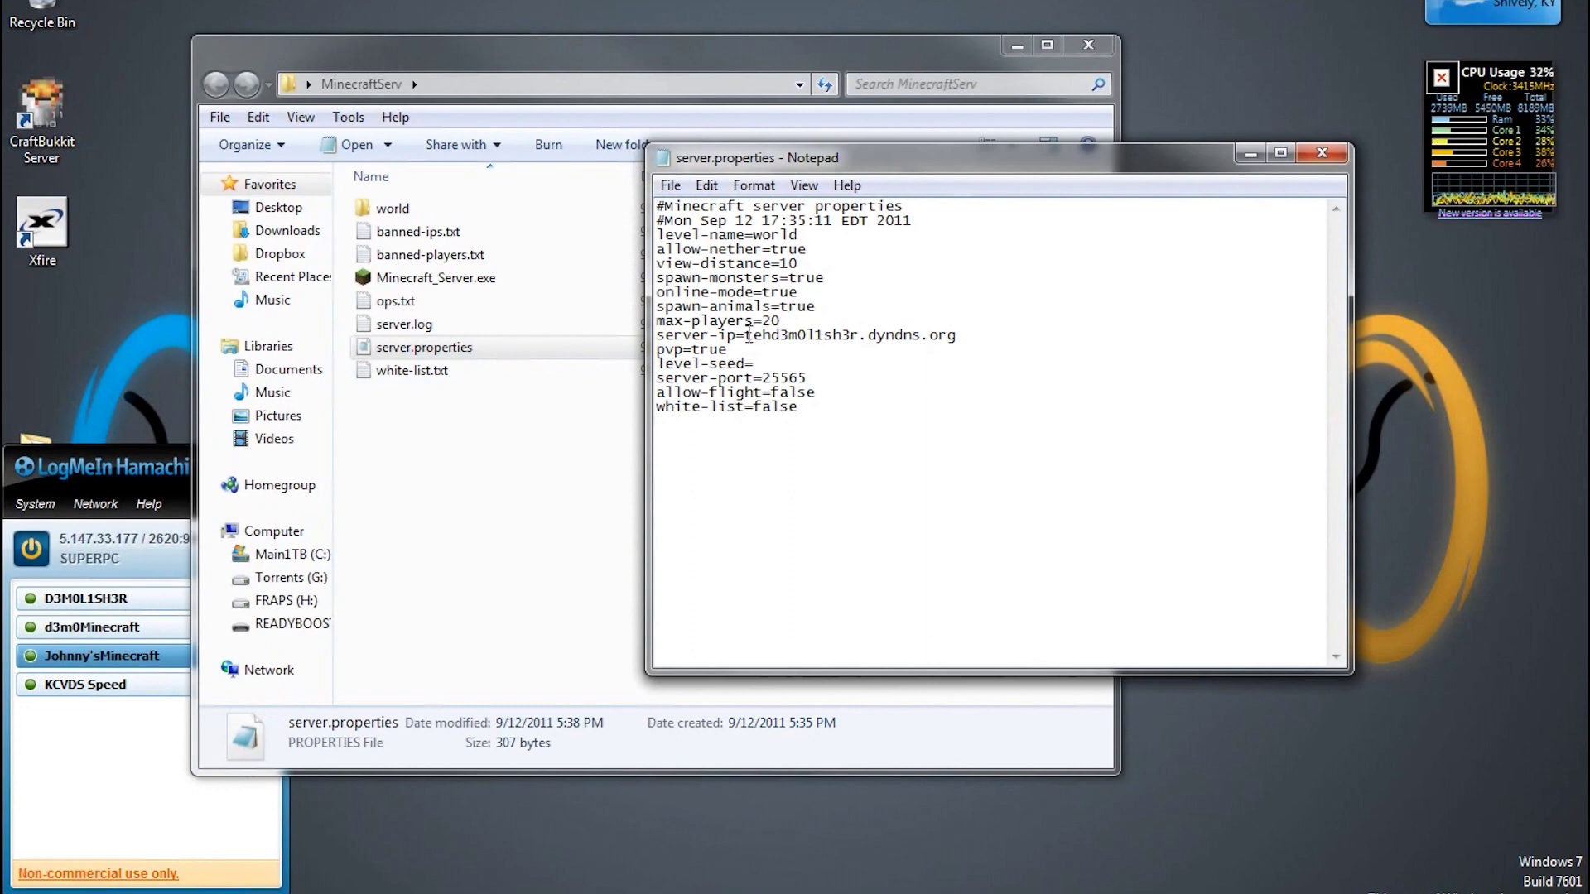
pyautogui.moveTo(742, 335); pyautogui.dragTo(1101, 344)
pyautogui.click(1102, 344)
pyautogui.moveTo(990, 334); pyautogui.dragTo(745, 335)
pyautogui.write('5.')
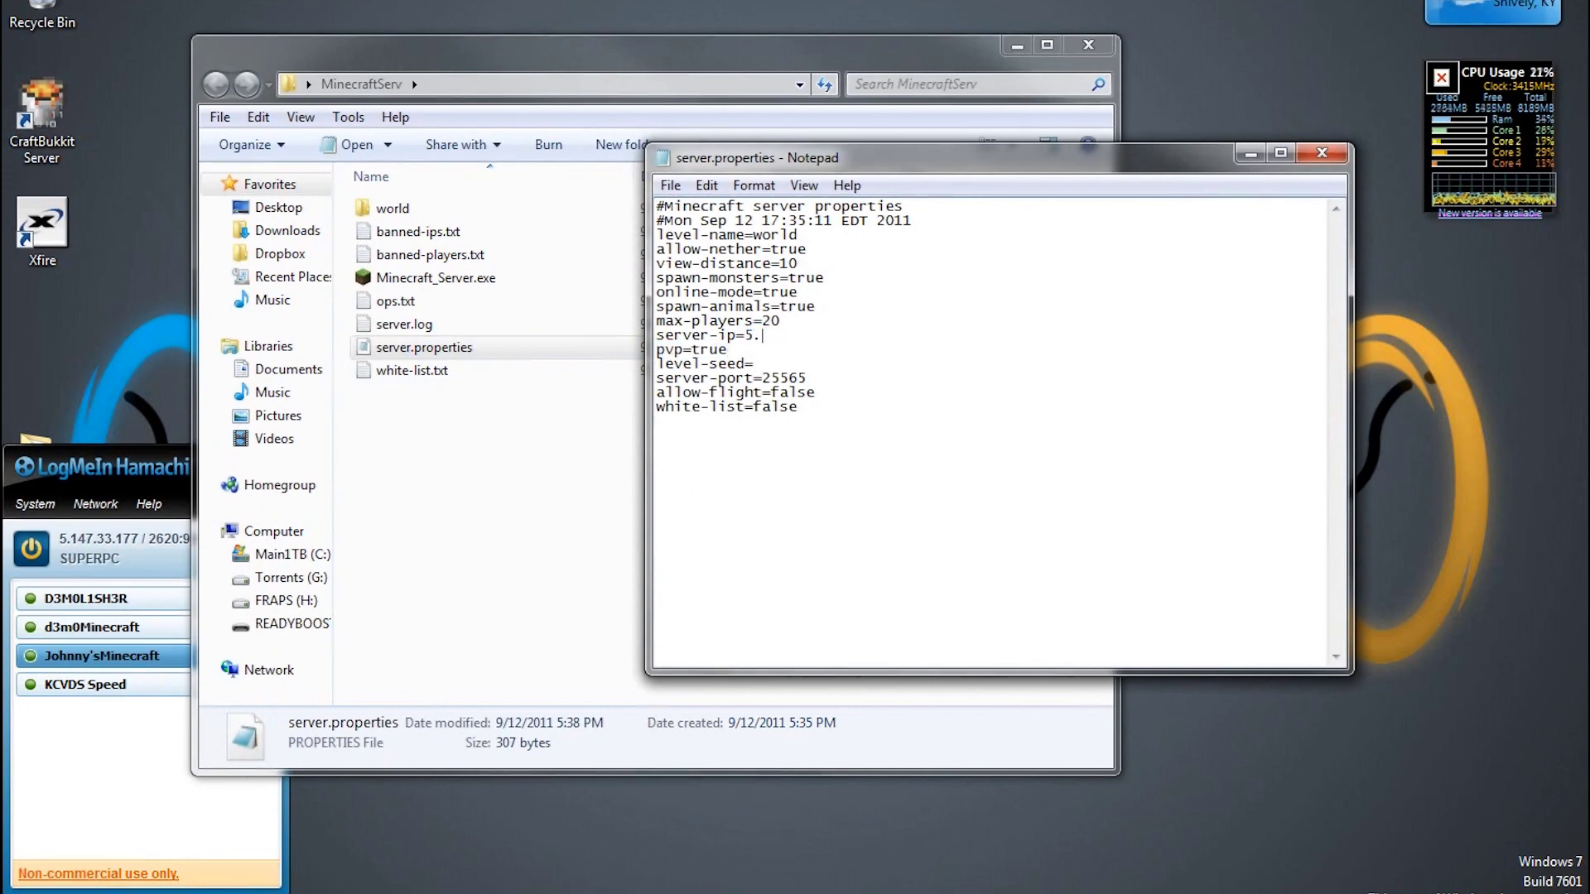
pyautogui.write('147.33.')
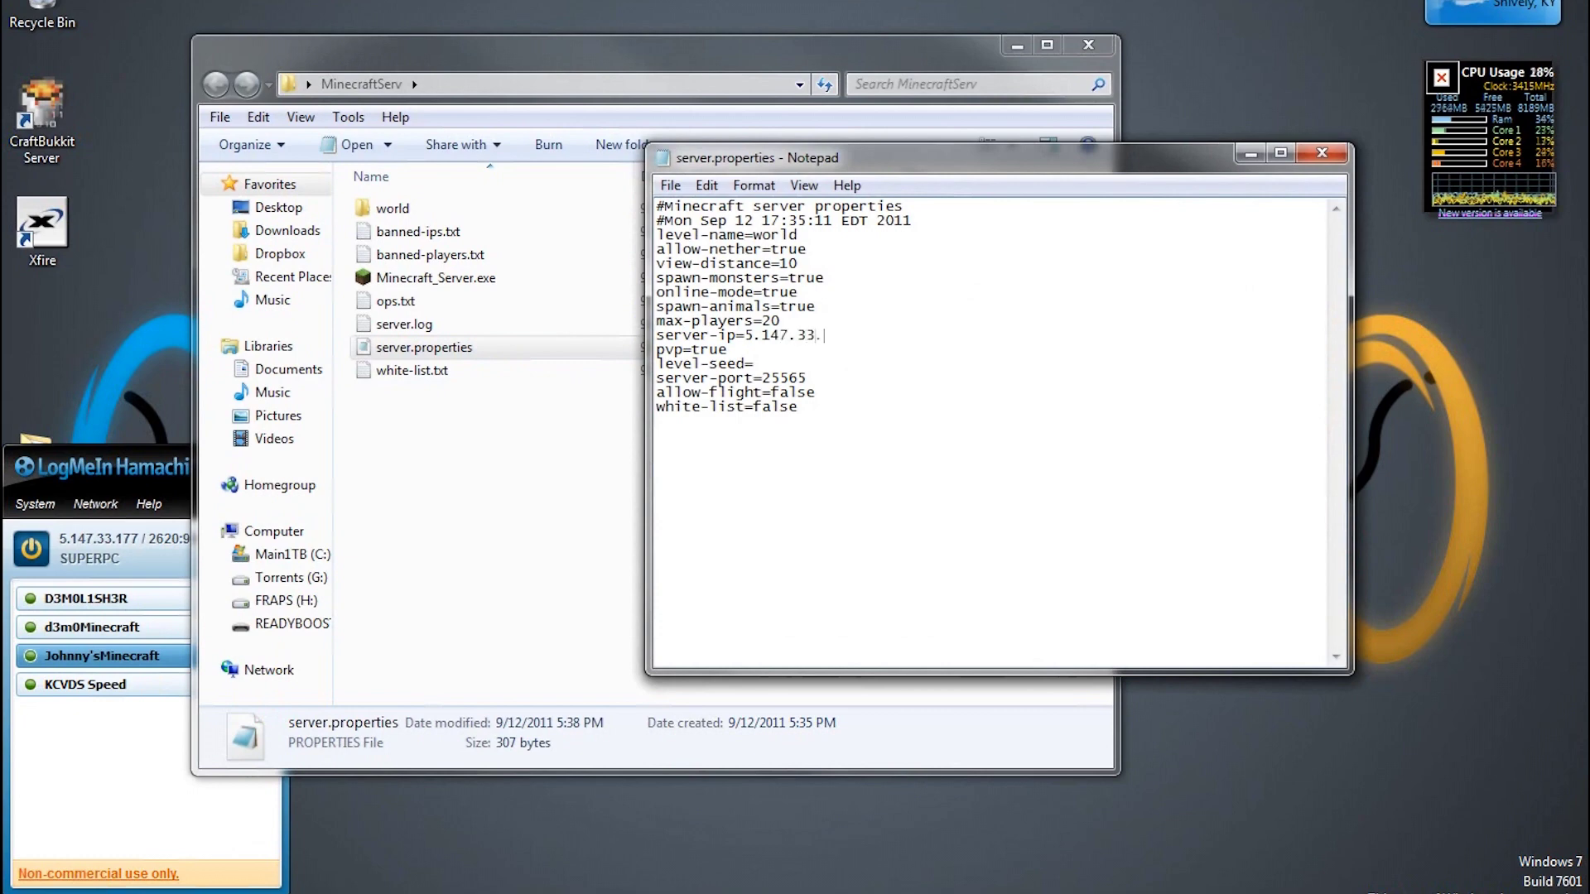
pyautogui.write('177')
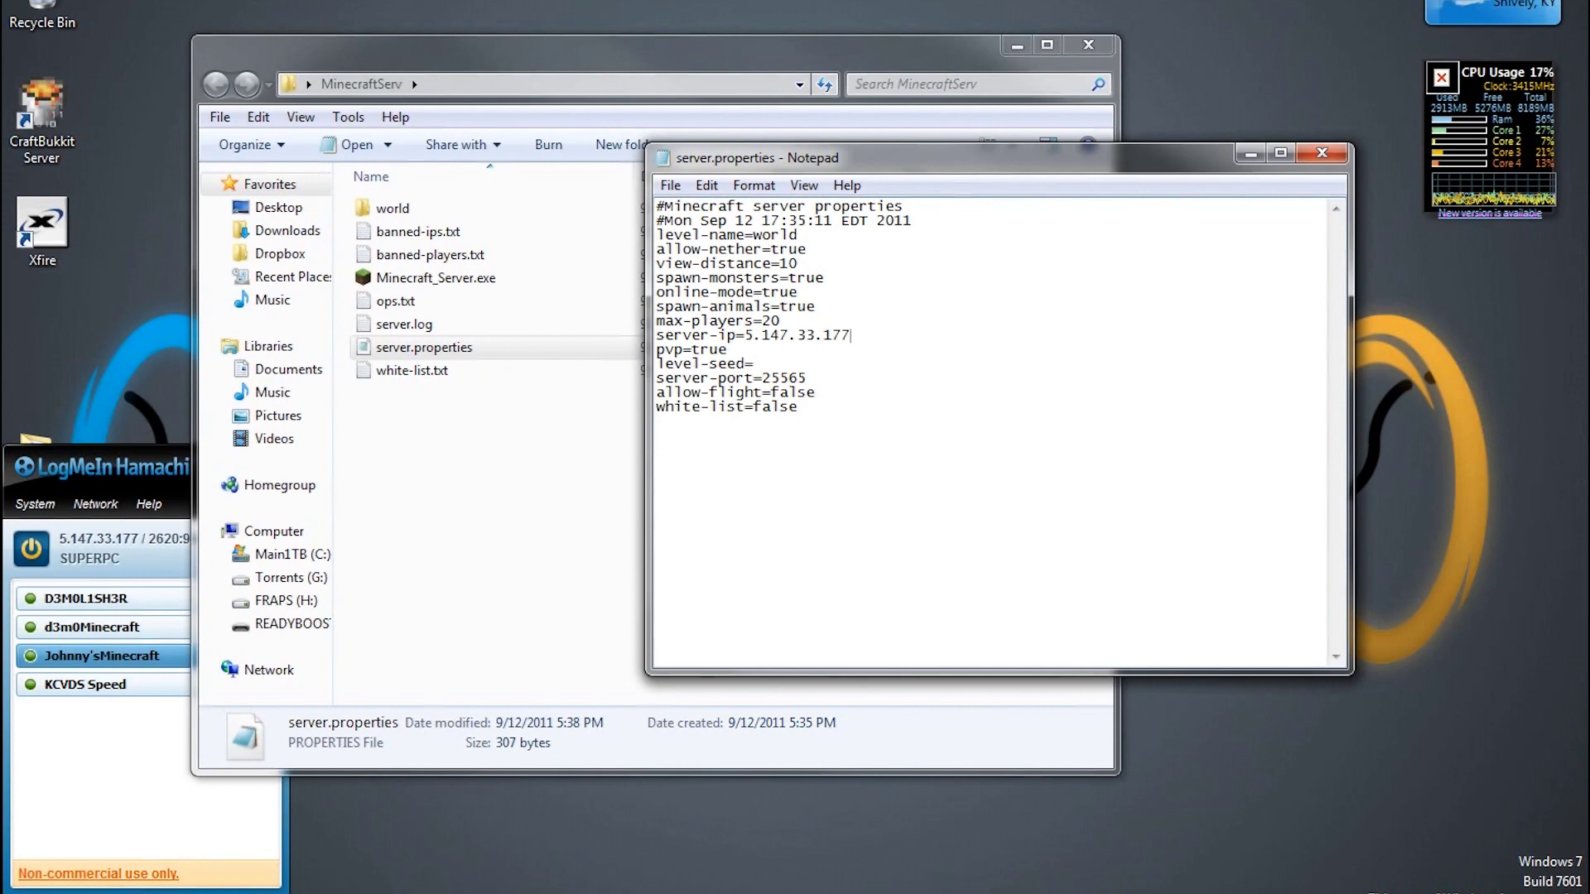
pyautogui.click(871, 335)
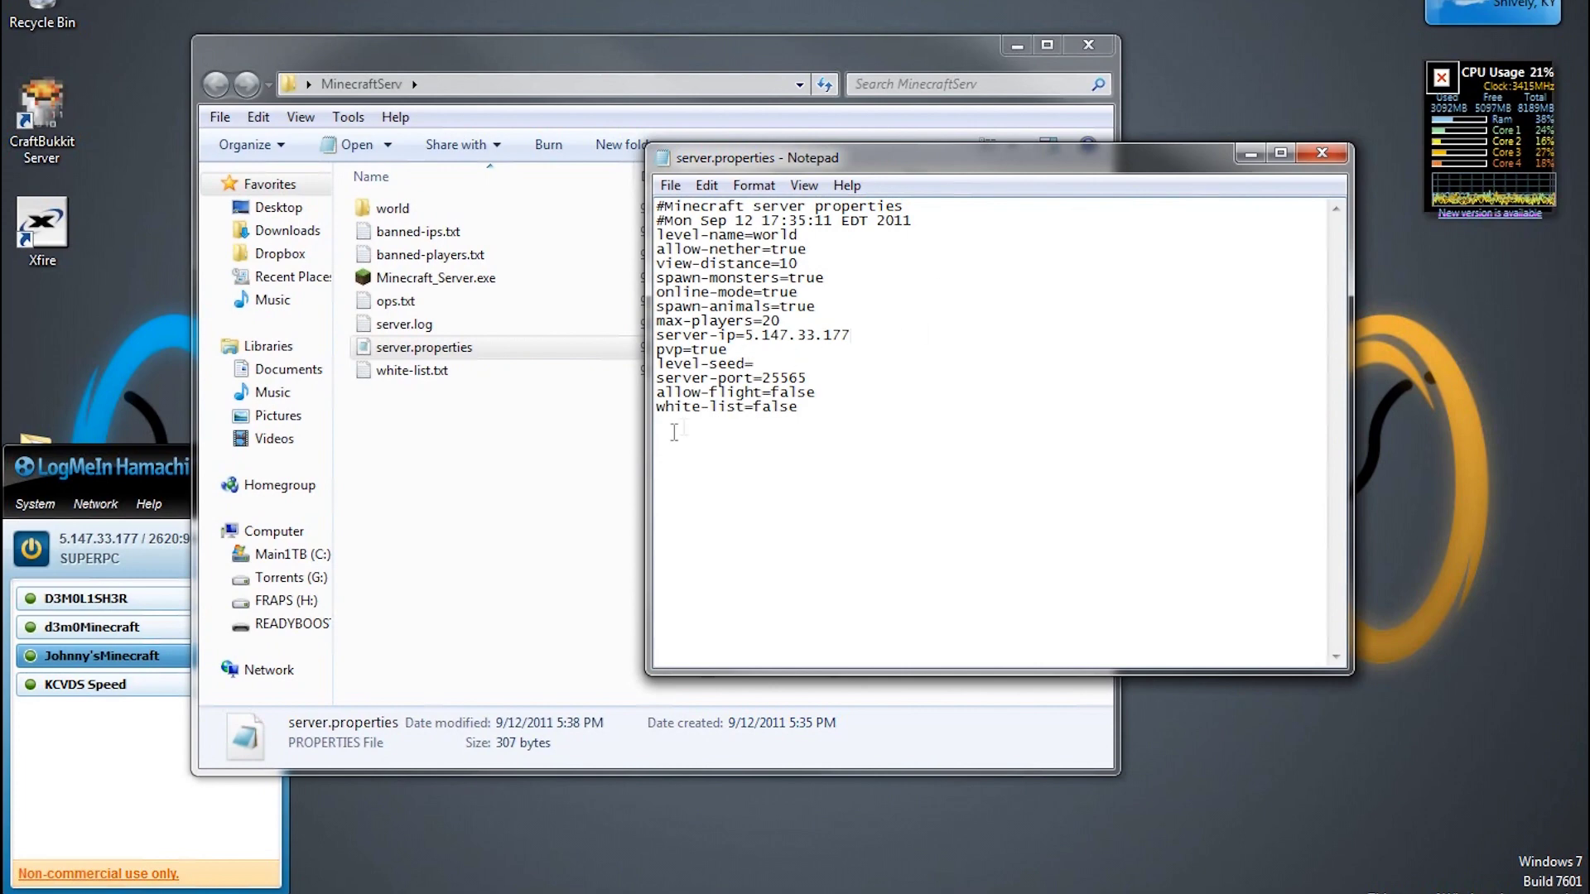
pyautogui.hotkey('ctrl', 's')
pyautogui.click(1322, 152)
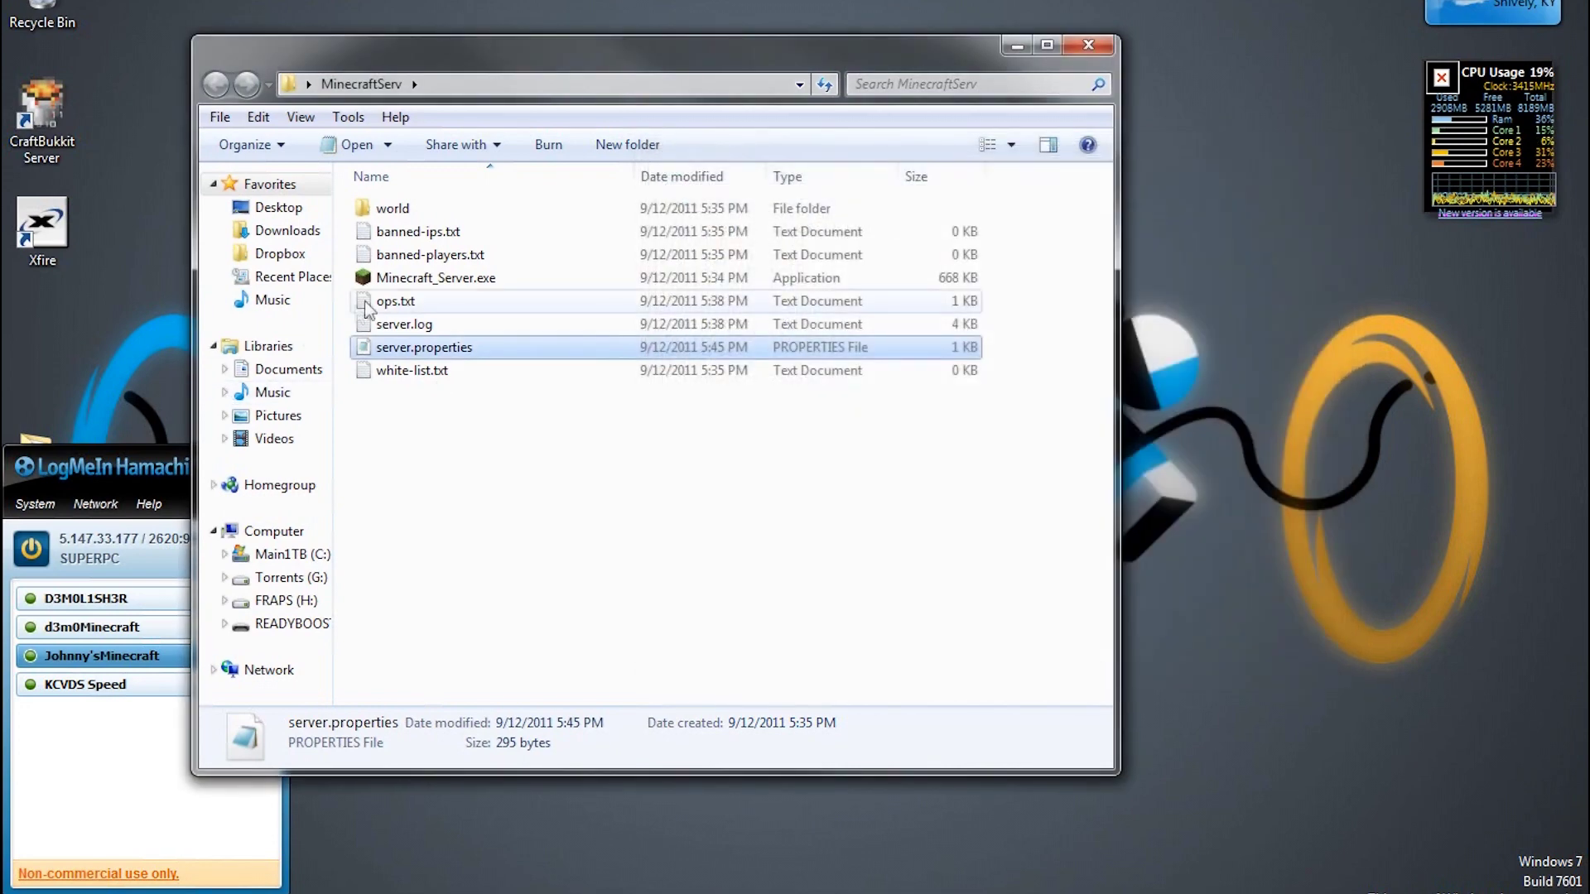
pyautogui.doubleClick(439, 277)
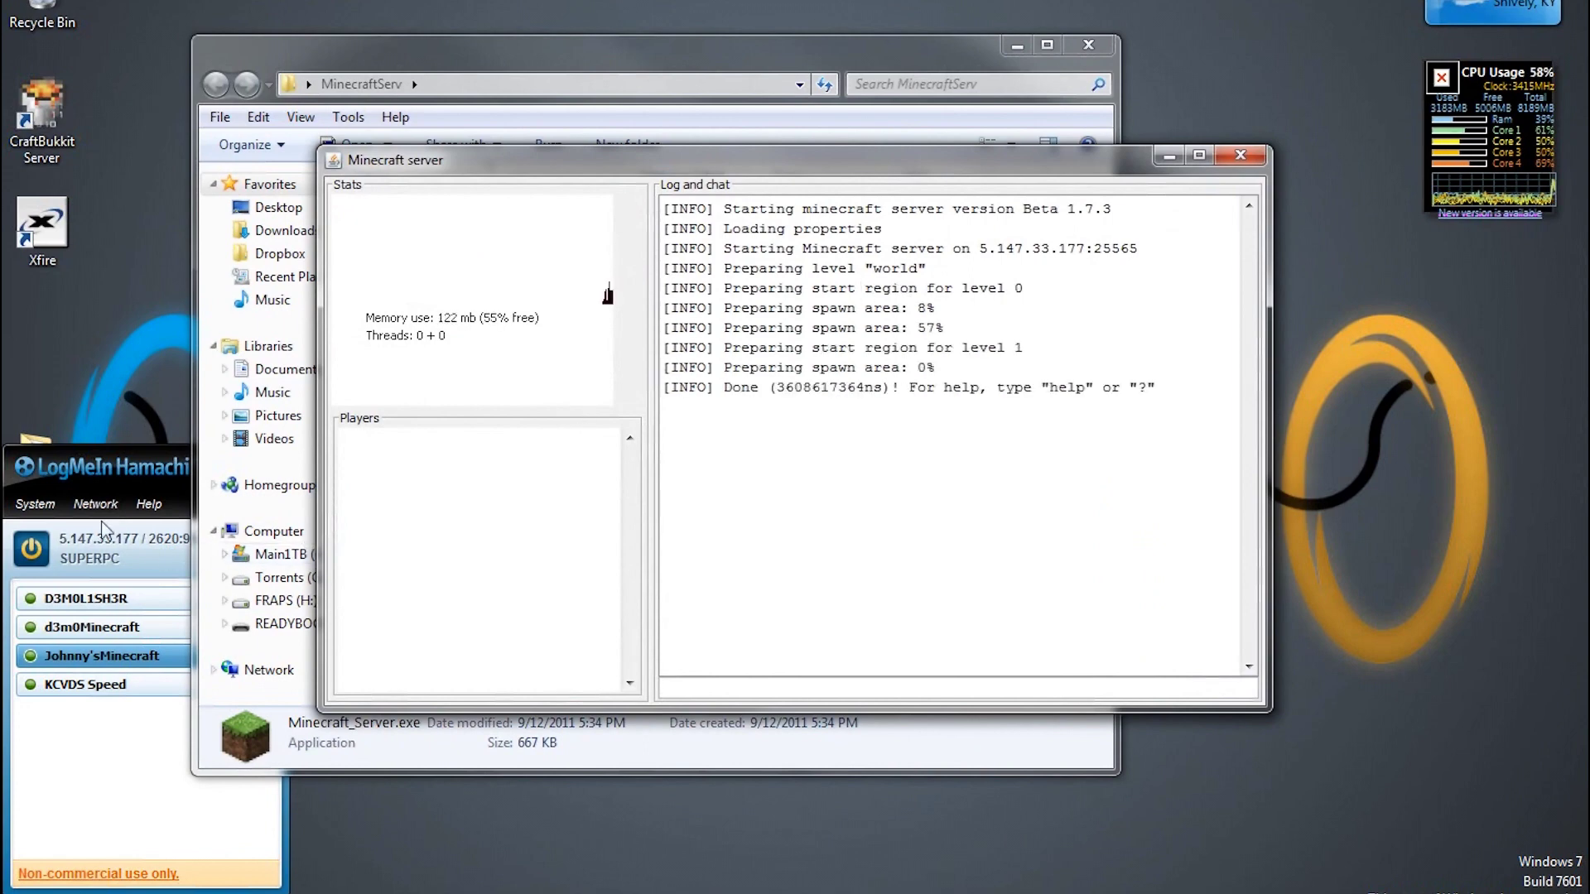
# Bring the Hamachi window up beside the running Minecraft server on 5.147.33.177:25565
pyautogui.moveTo(116, 466); pyautogui.dragTo(190, 226)
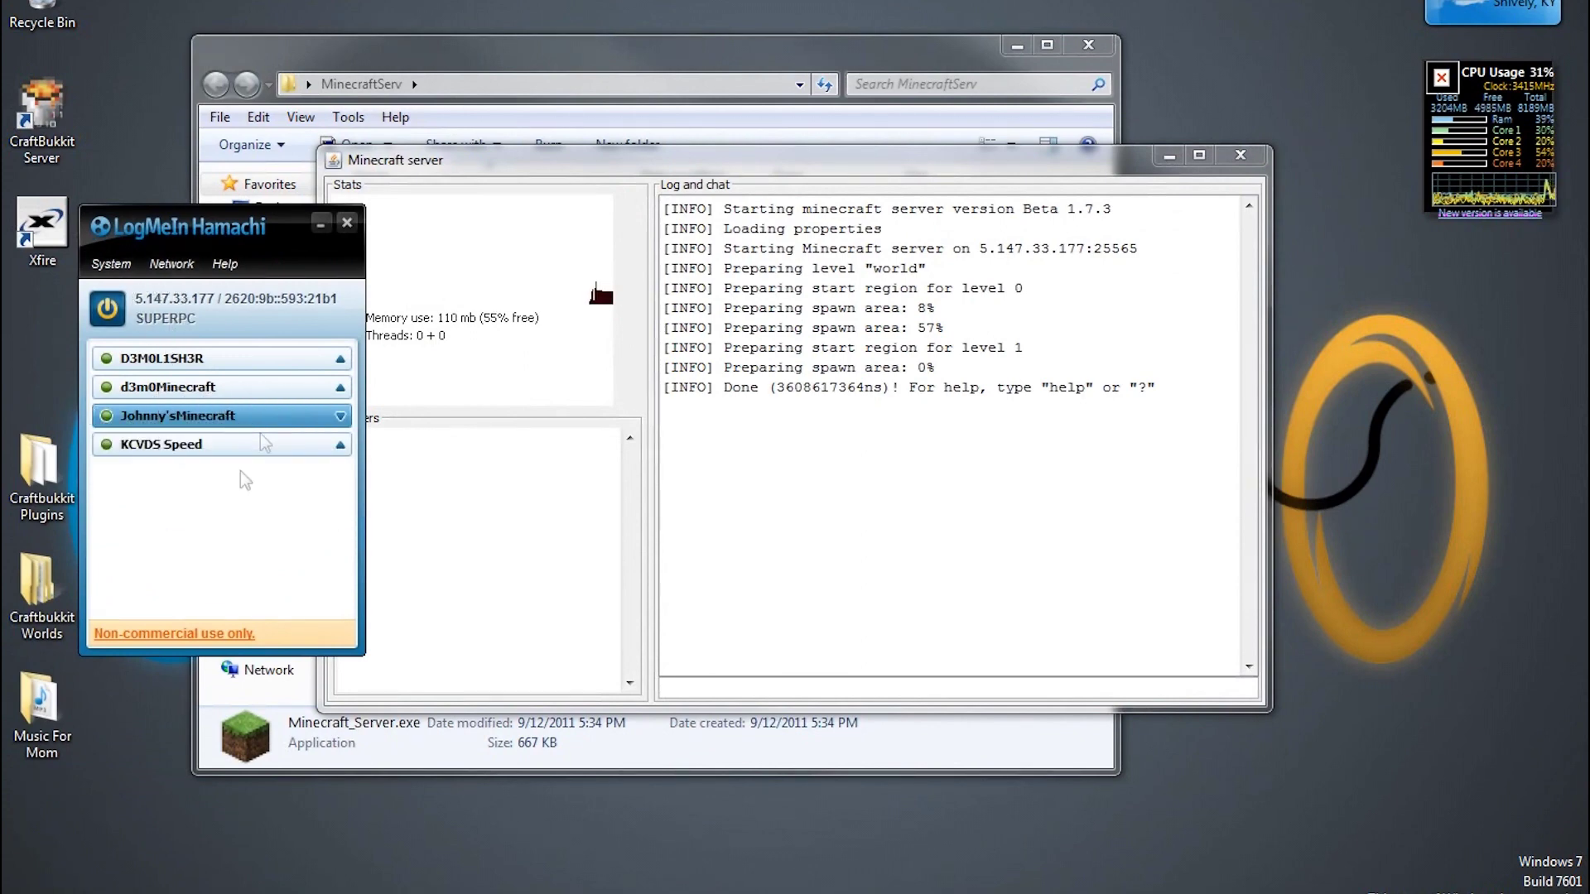
pyautogui.click(172, 264)
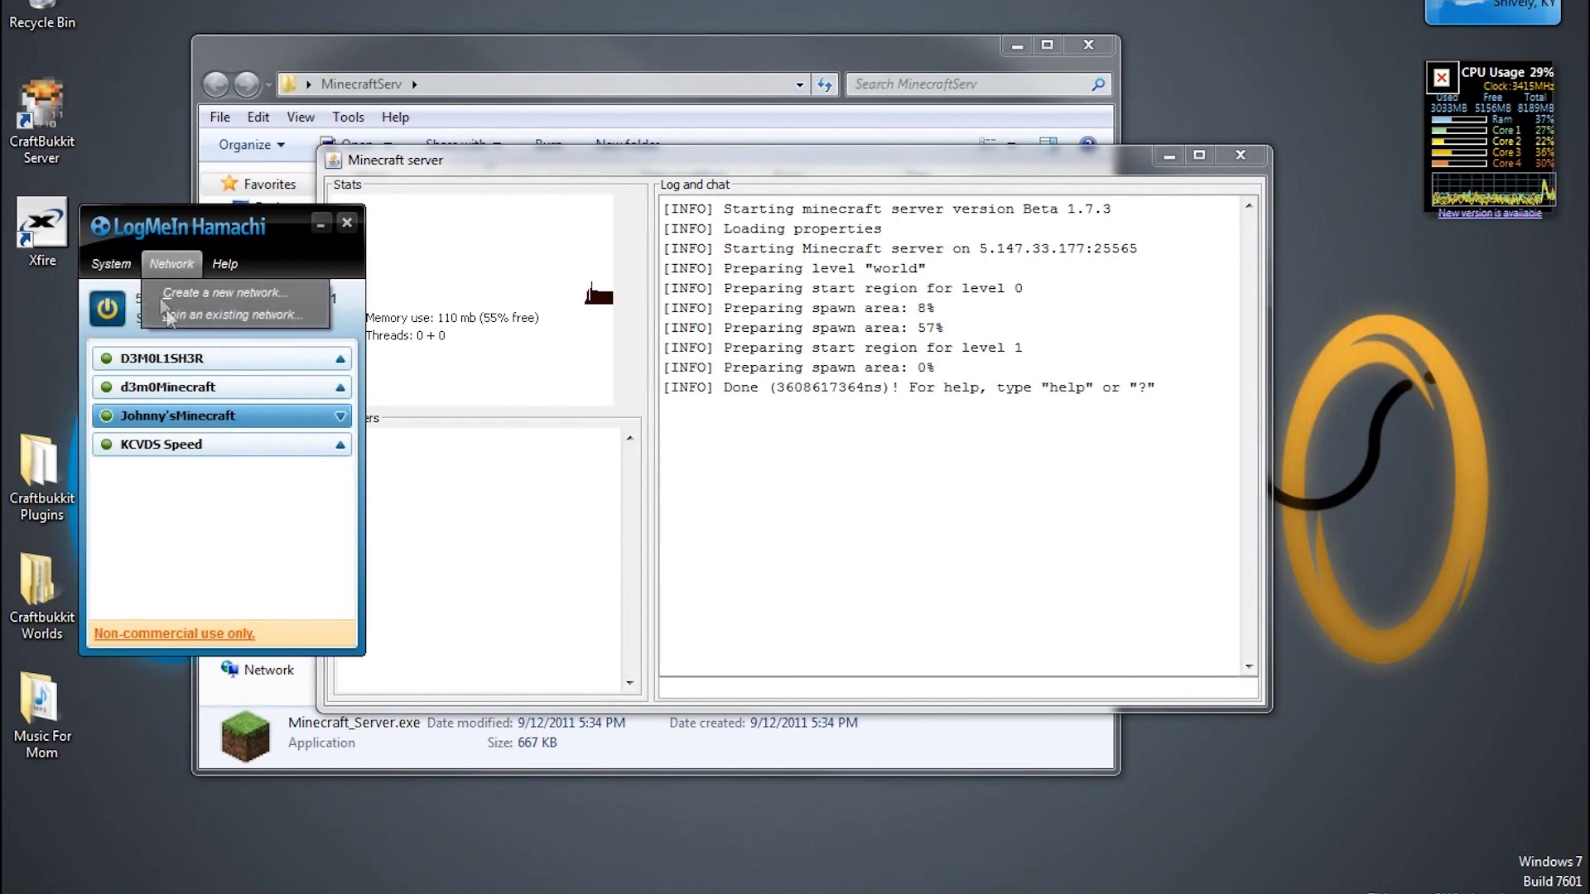
pyautogui.click(166, 315)
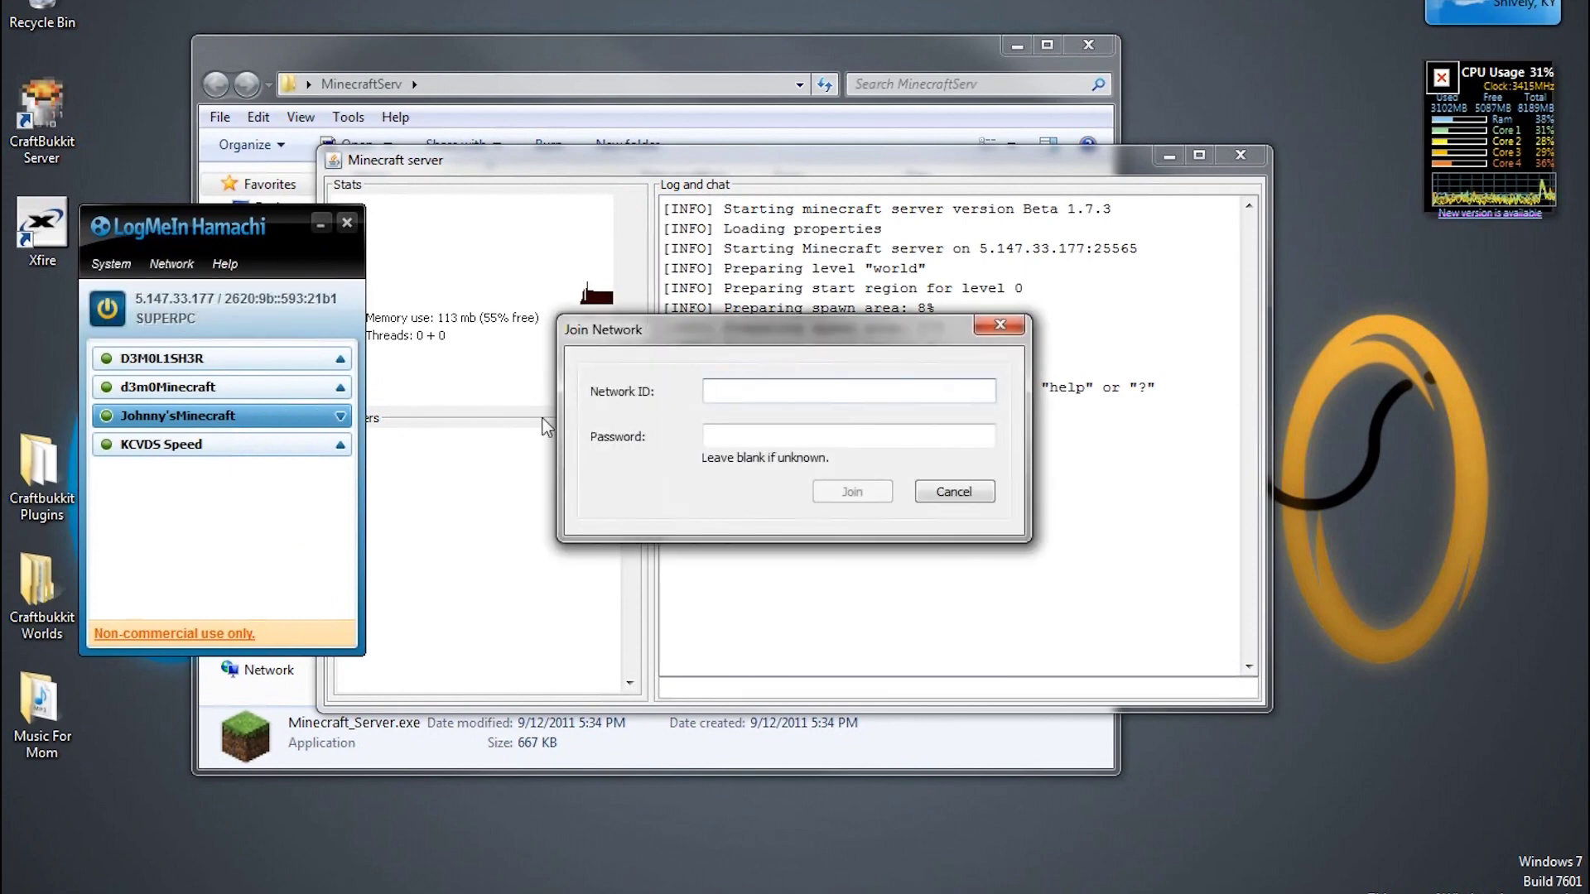
pyautogui.write("Johnny'")
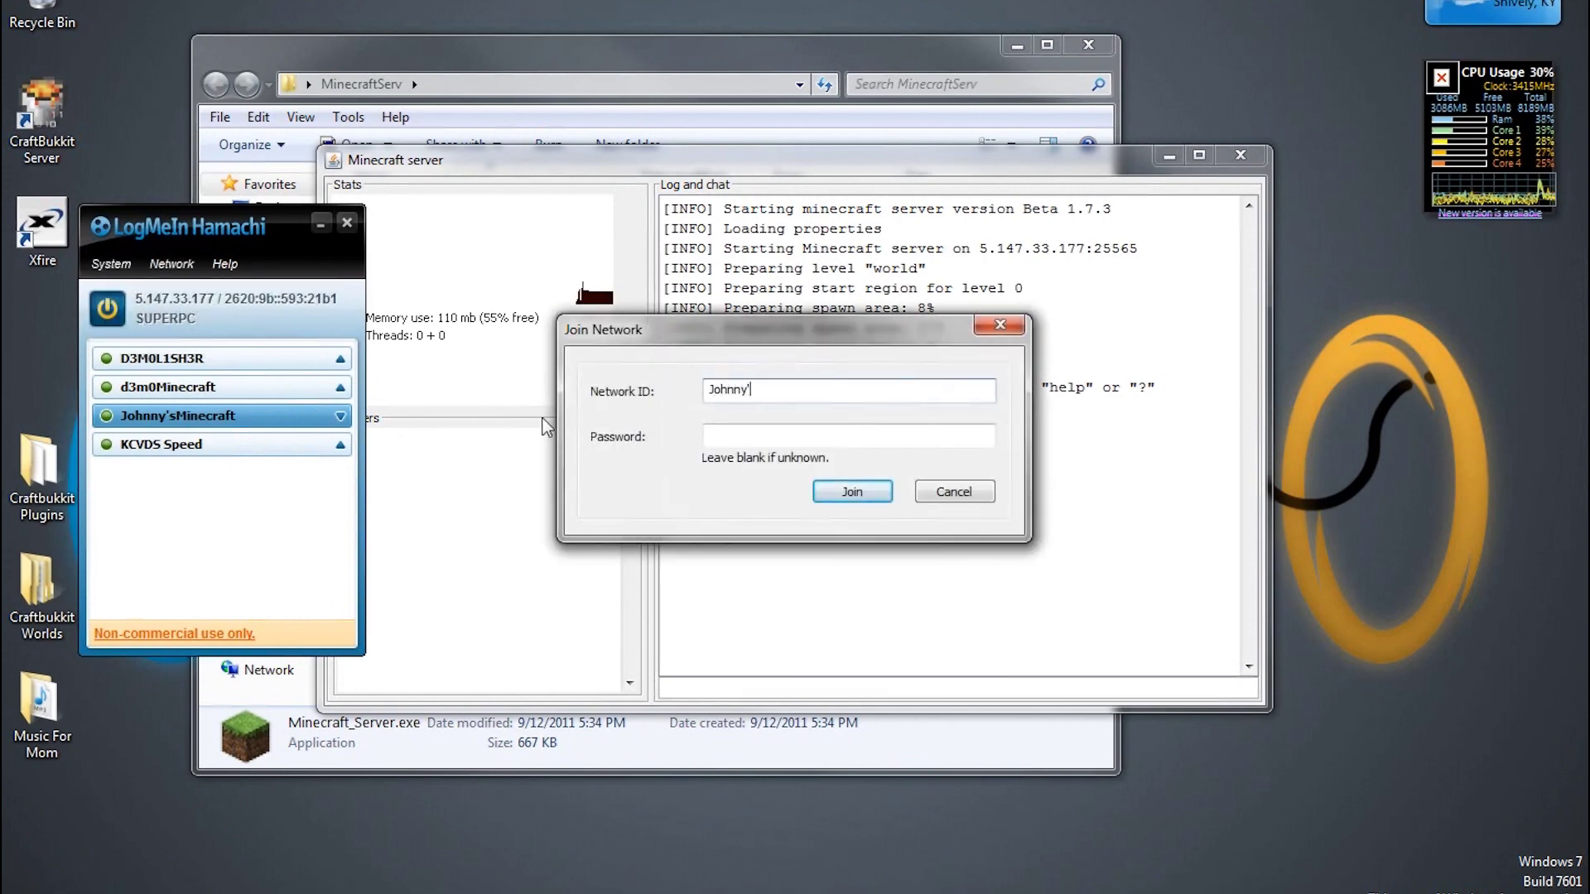
pyautogui.write('s<')
pyautogui.write('inec')
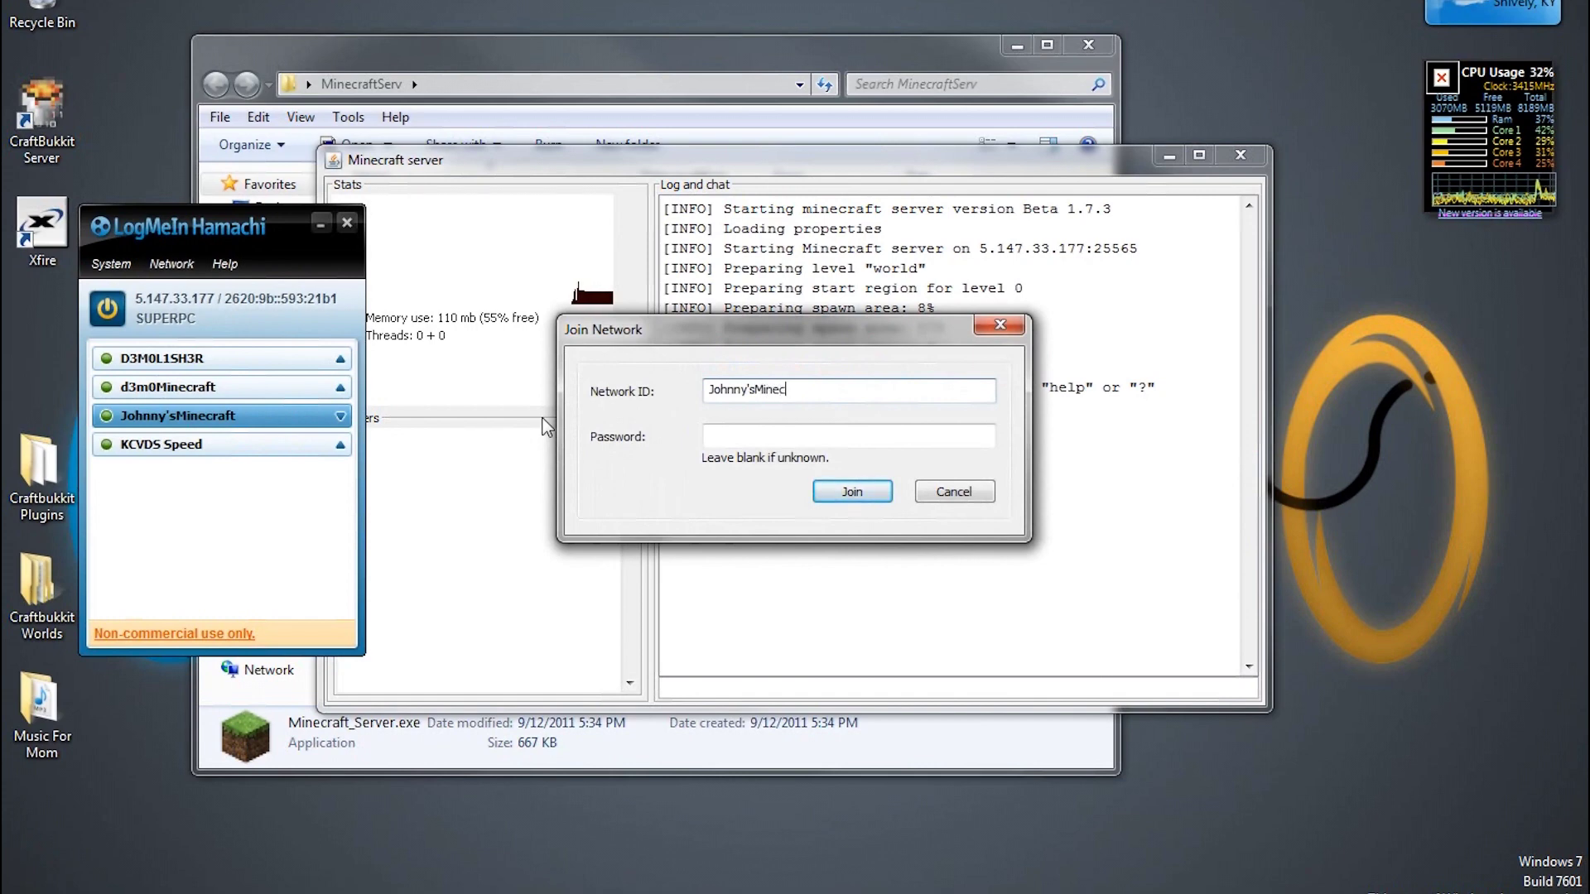
pyautogui.write('raft')
pyautogui.press('Tab')
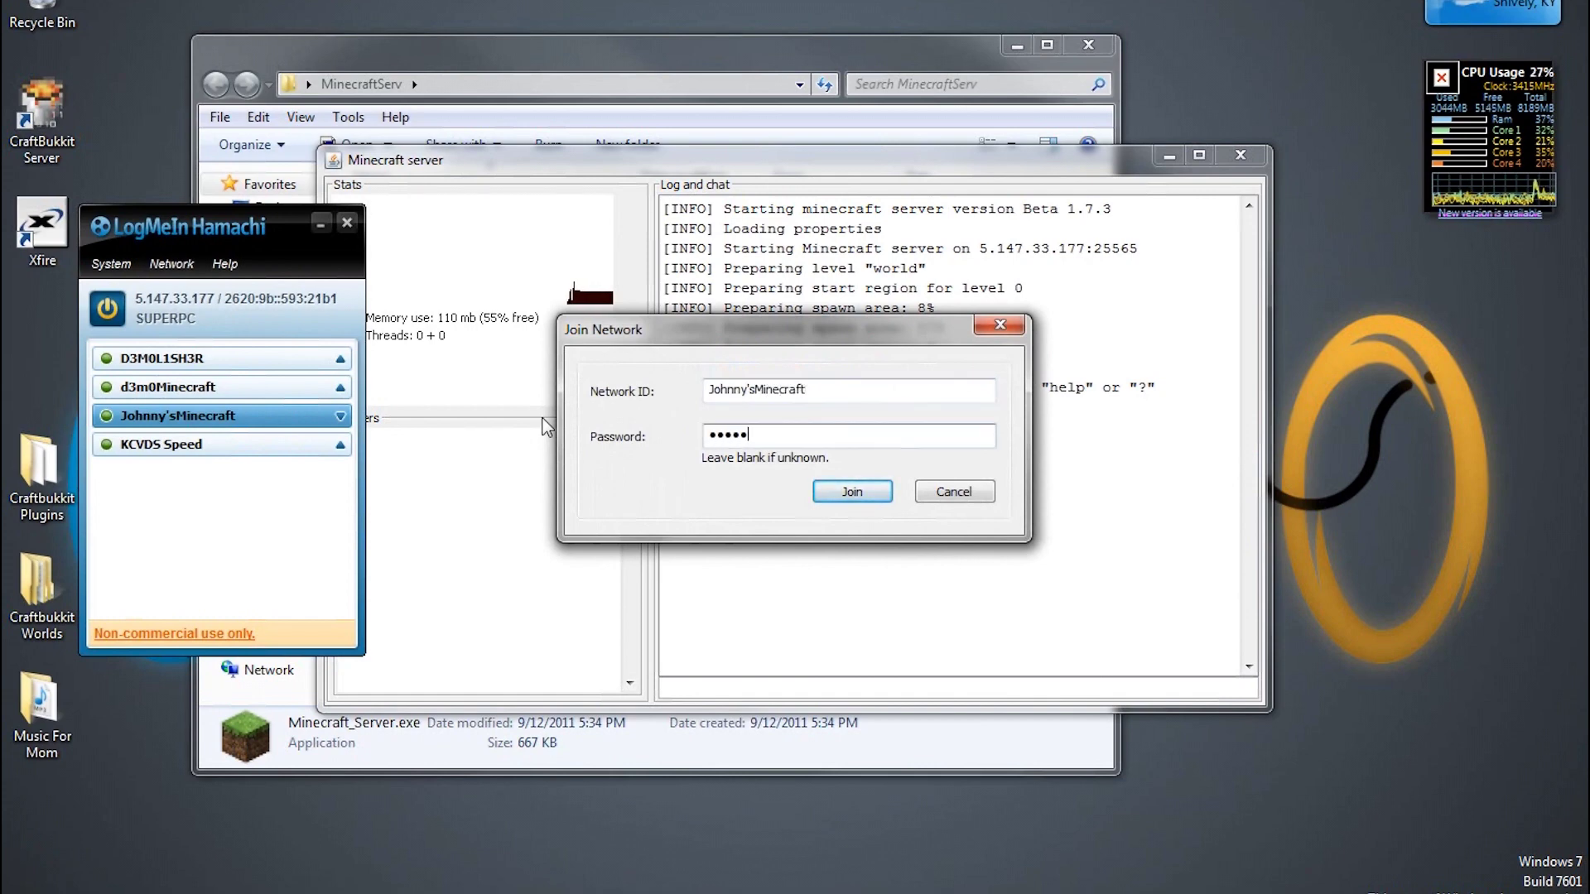
pyautogui.press('Return')
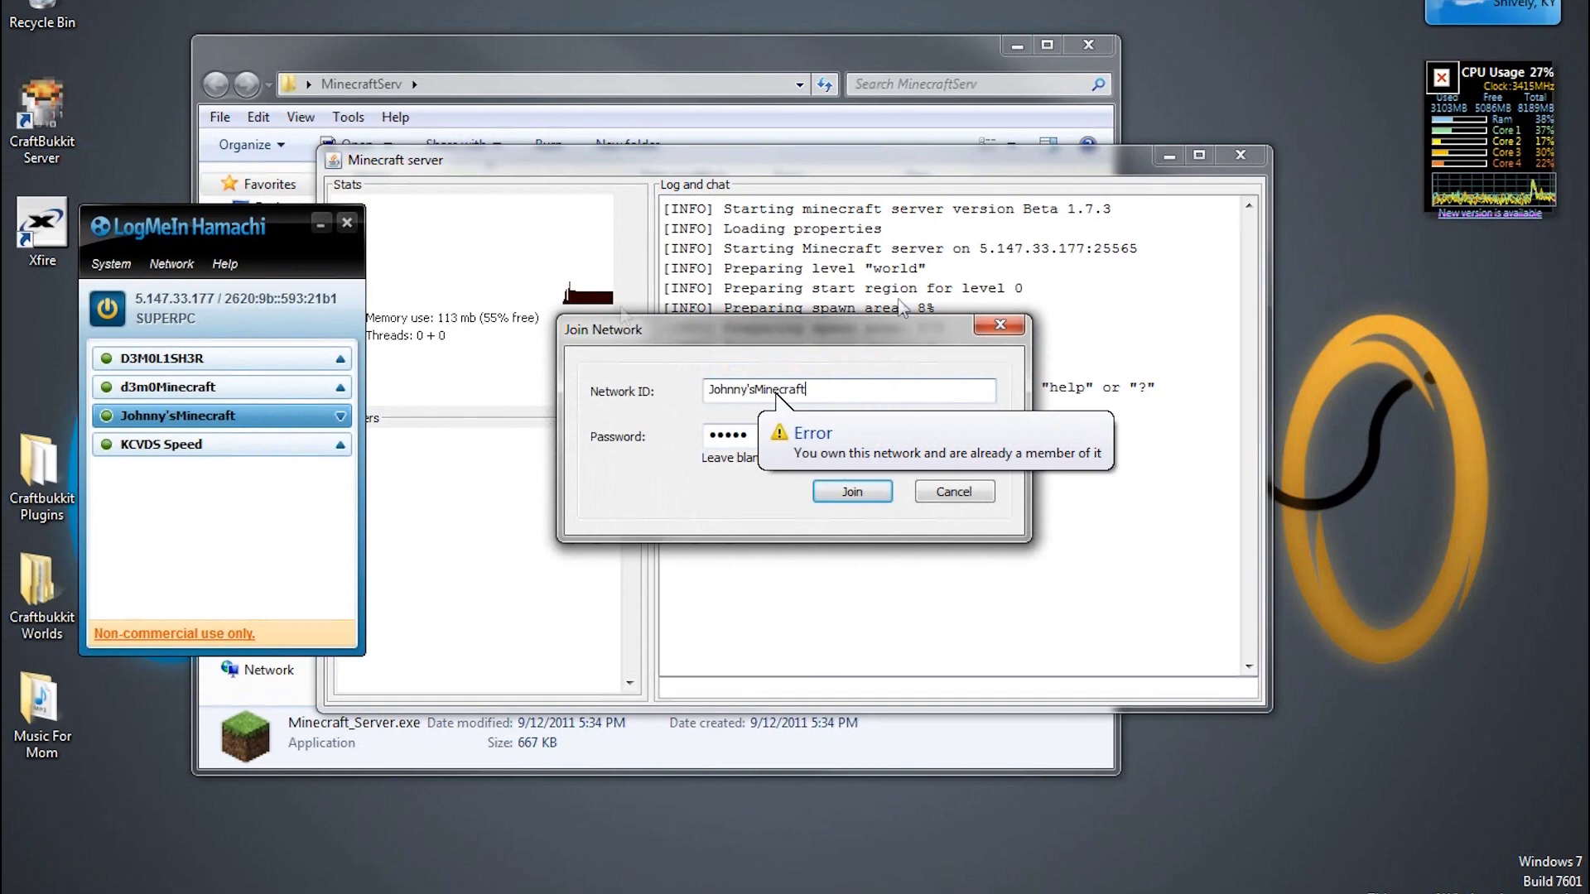
pyautogui.click(951, 492)
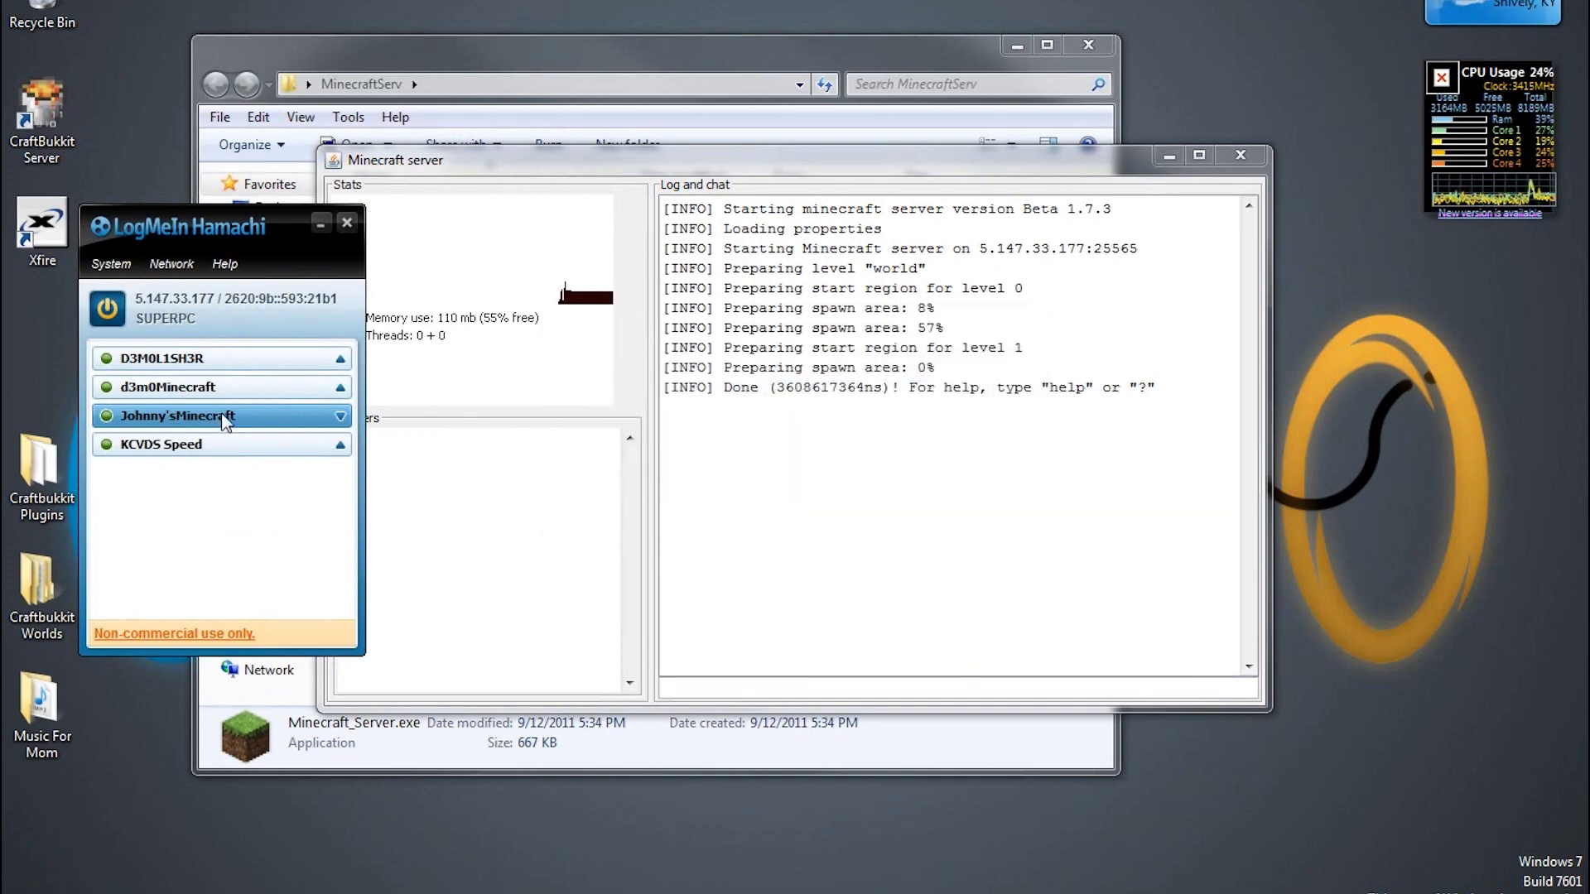
pyautogui.click(341, 445)
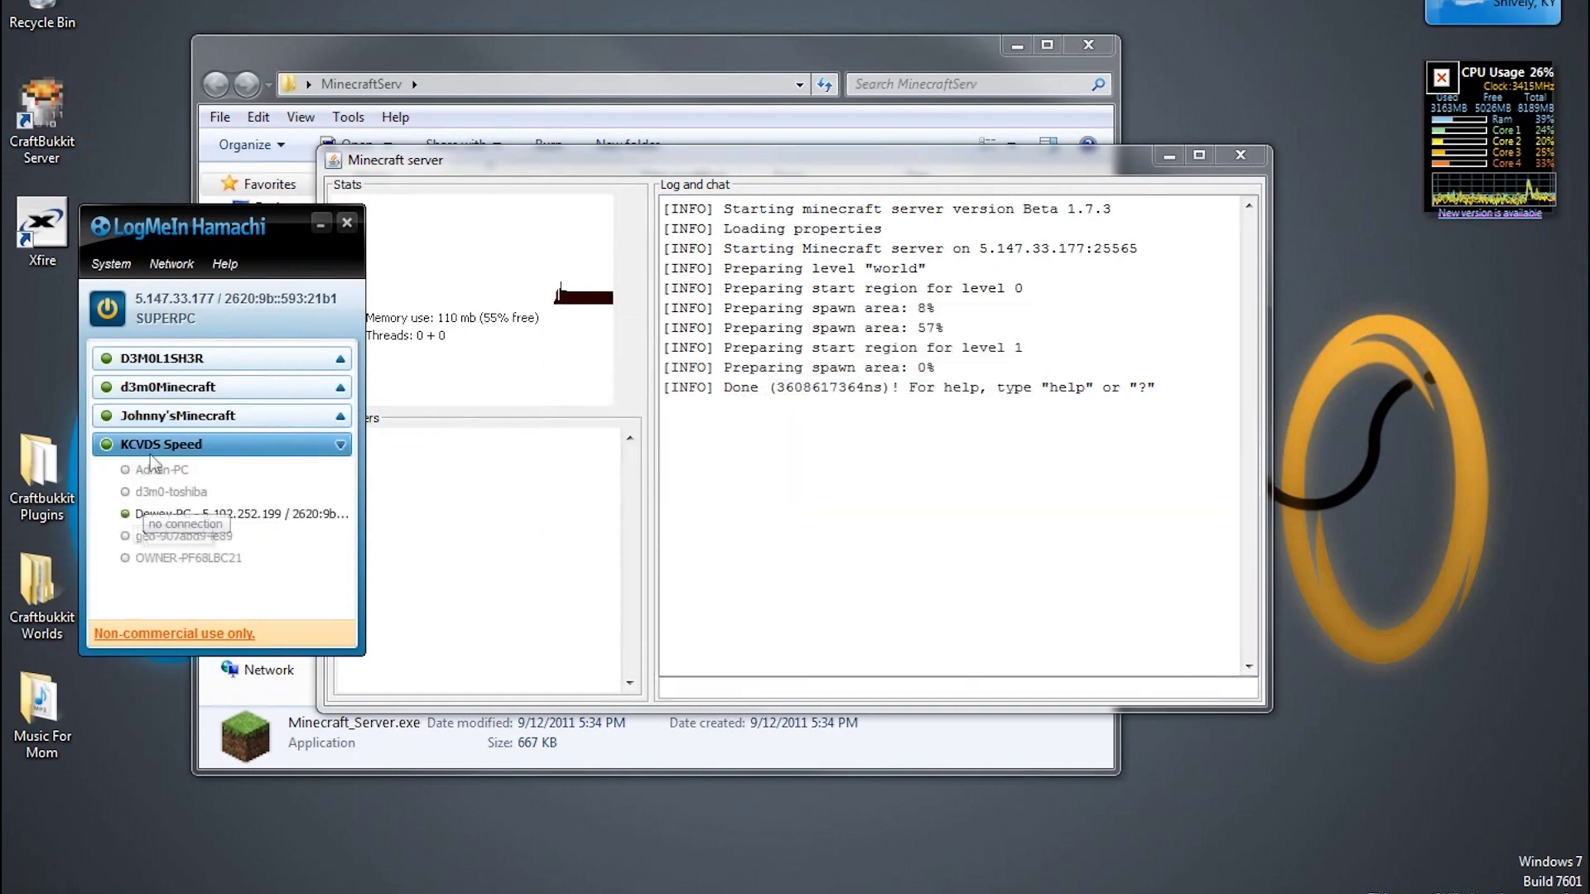
pyautogui.click(337, 446)
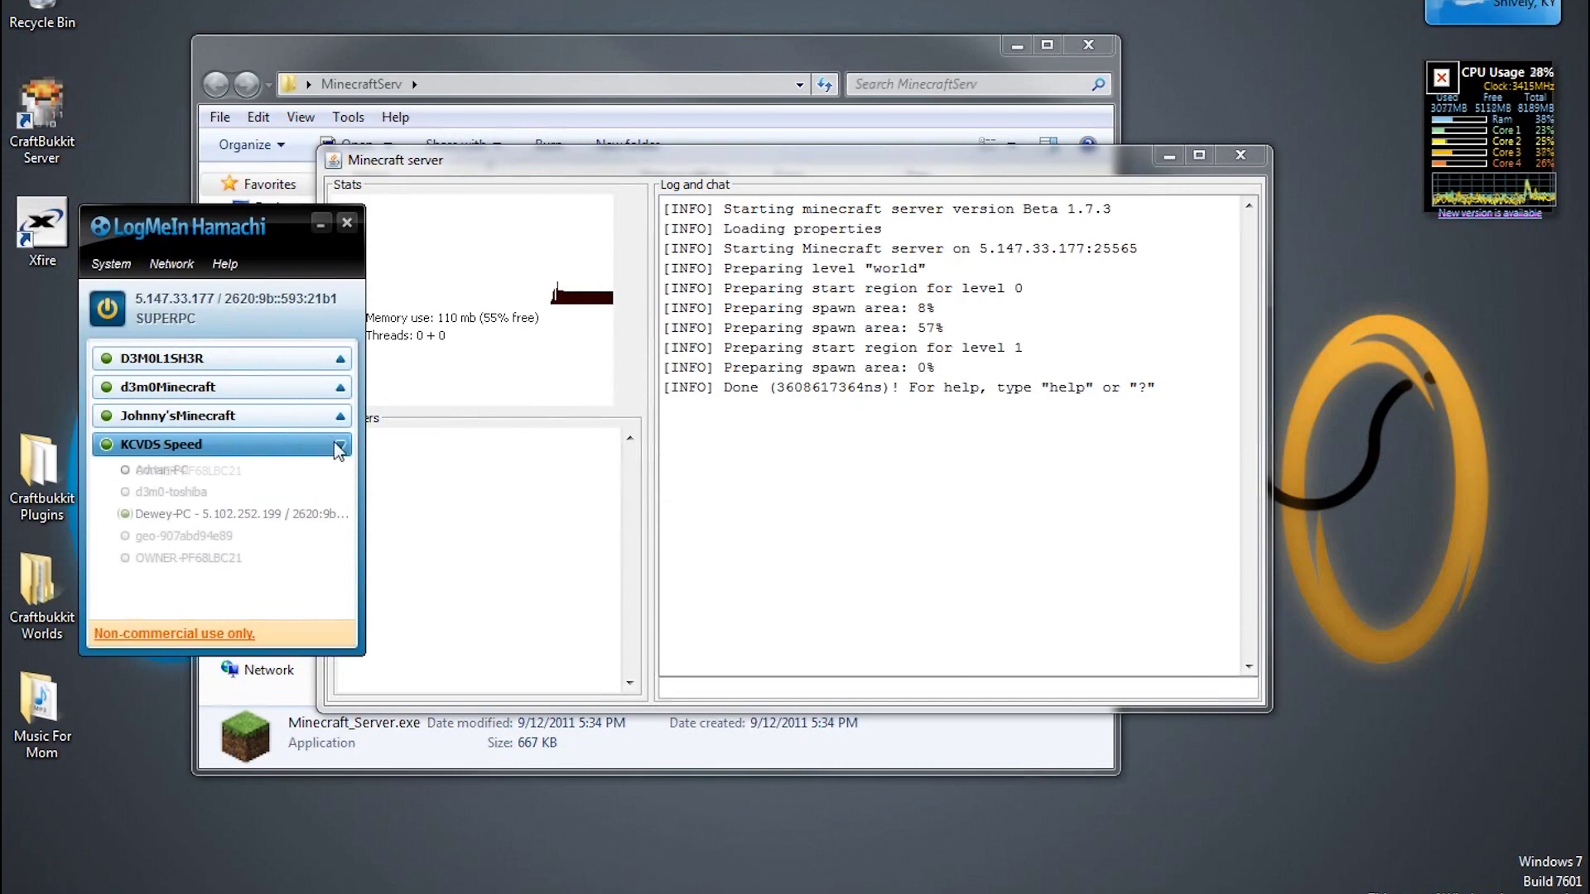
pyautogui.click(277, 421)
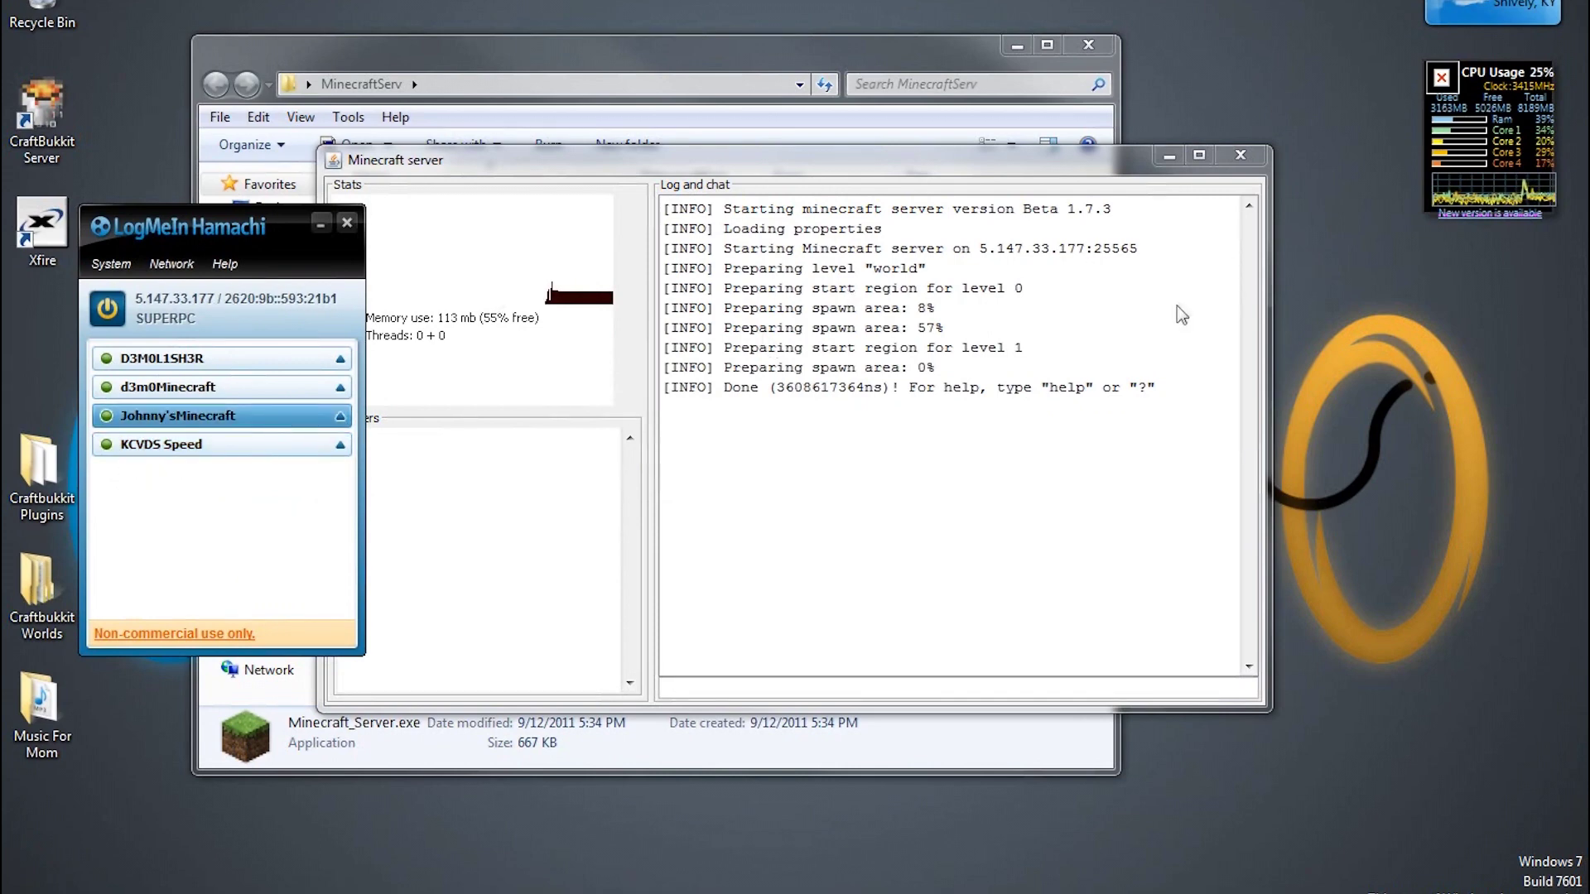